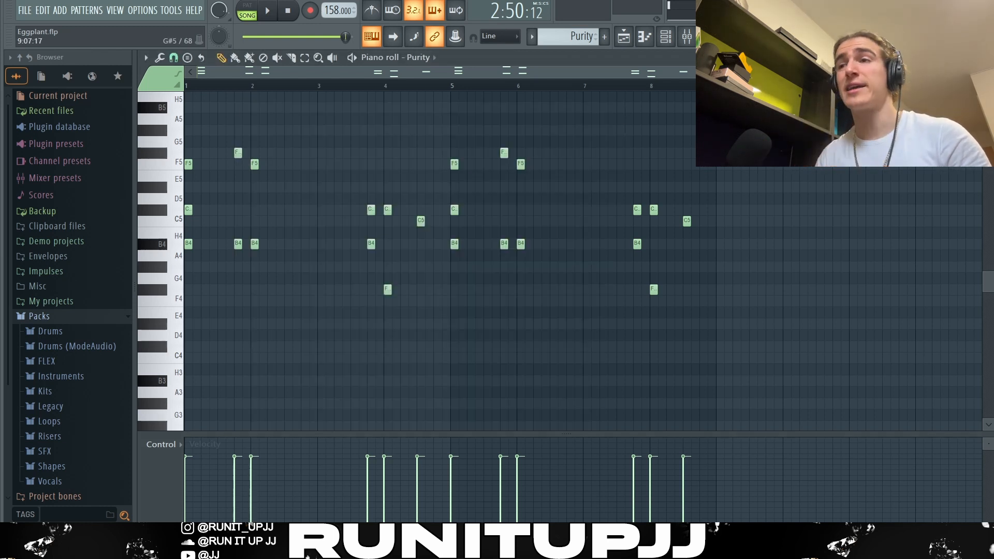
Highlight the first four bars of the Purity pattern to mark the repeating phrase, and clear the selection.
left_click_drag(454, 87, 187, 87)
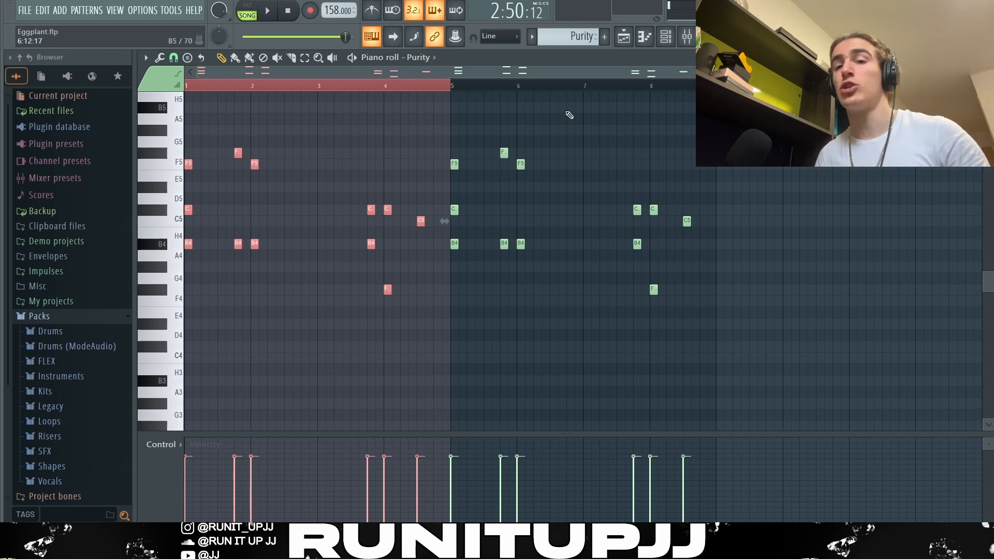
key("ctrl+d")
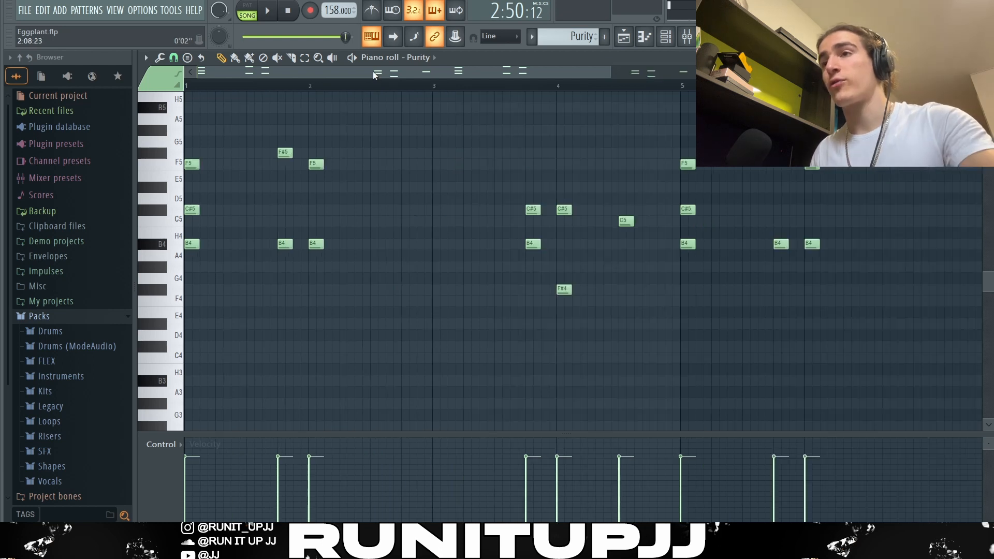
Examine the opening chord and the two chords around bar 2 in the Purity pattern, ending on the F#5 note.
left_click_drag(225, 273, 181, 94)
left_click_drag(262, 125, 360, 307)
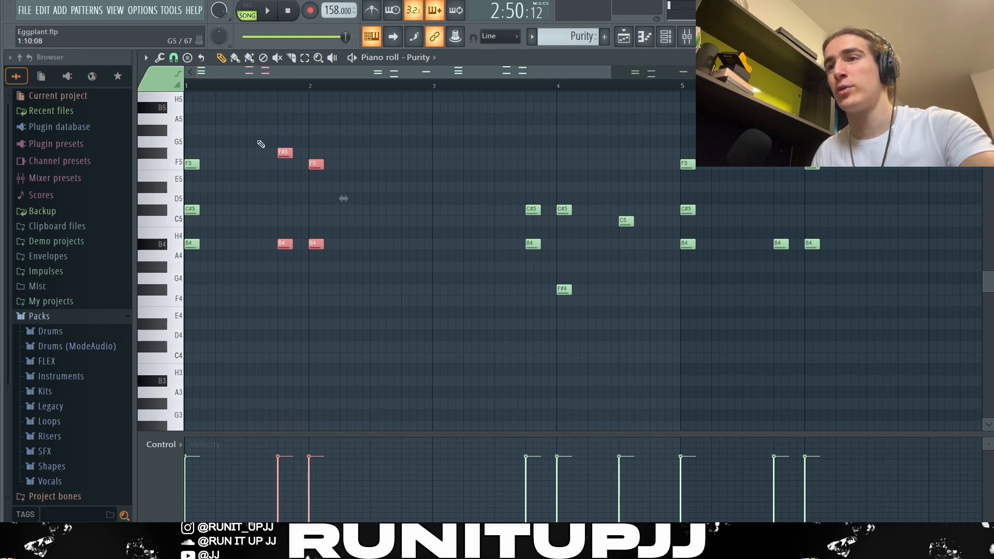
left_click_drag(223, 142, 199, 255)
left_click_drag(288, 137, 278, 271)
left_click_drag(205, 159, 191, 283)
left_click_drag(289, 145, 294, 168)
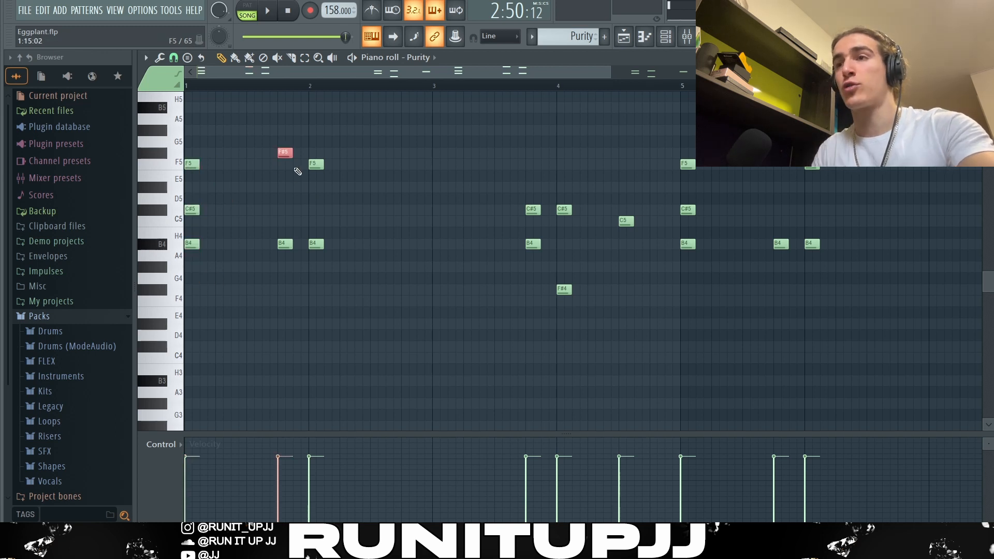
Highlight the Purity phrase's top melody notes, F#5 and F5 around bar 2 and C#5 and C5 in bar 4.
left_click_drag(270, 115, 324, 173)
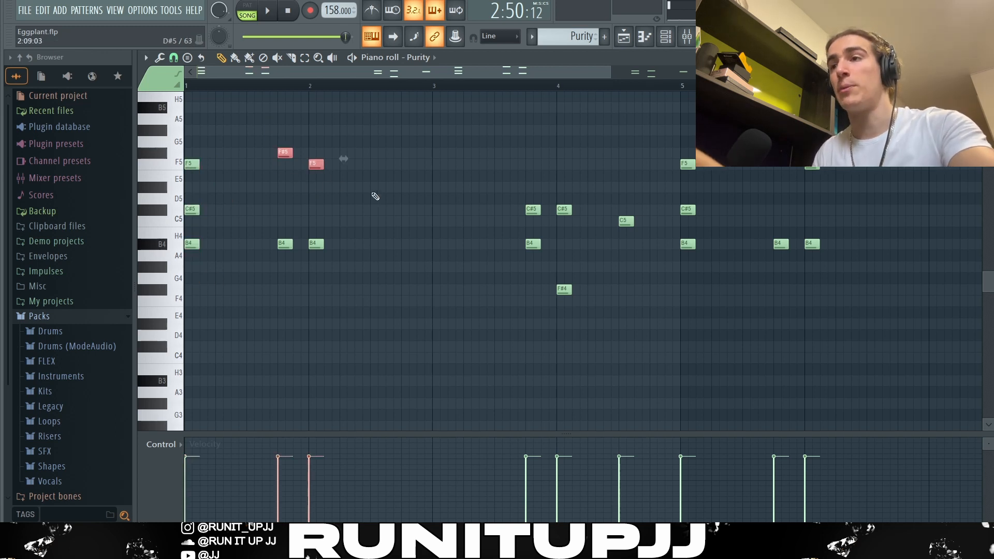
left_click_drag(557, 210, 628, 224)
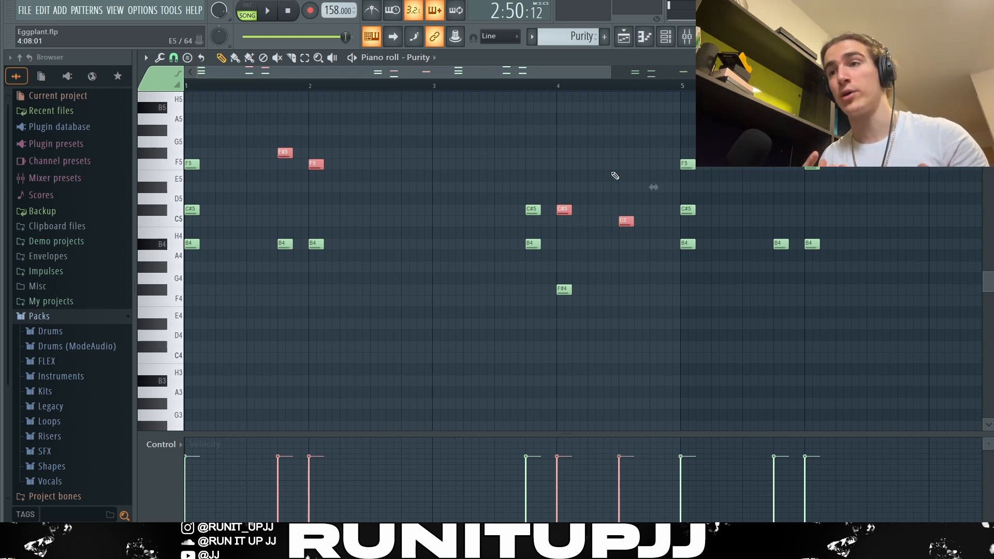
Compare the chord pairs around bars 2 and 4 of the Purity pattern, their lower notes and the single C5 ending the phrase.
left_click_drag(272, 126, 327, 295)
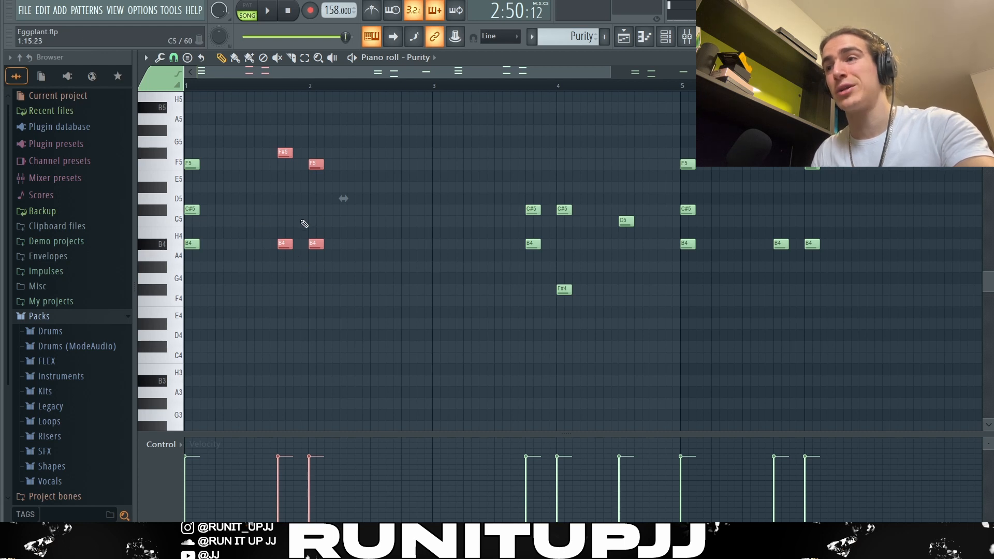
left_click_drag(522, 183, 549, 264)
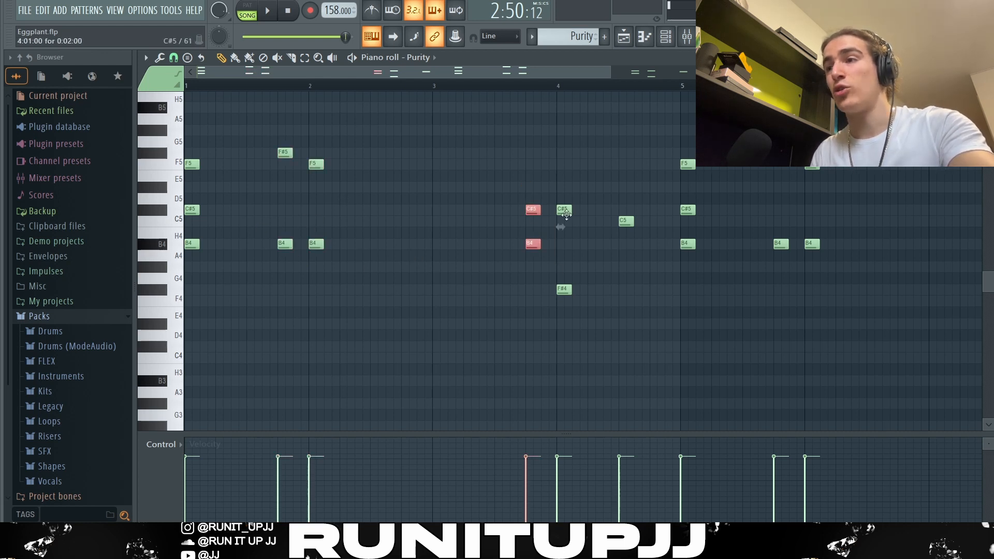
left_click_drag(566, 174, 578, 331)
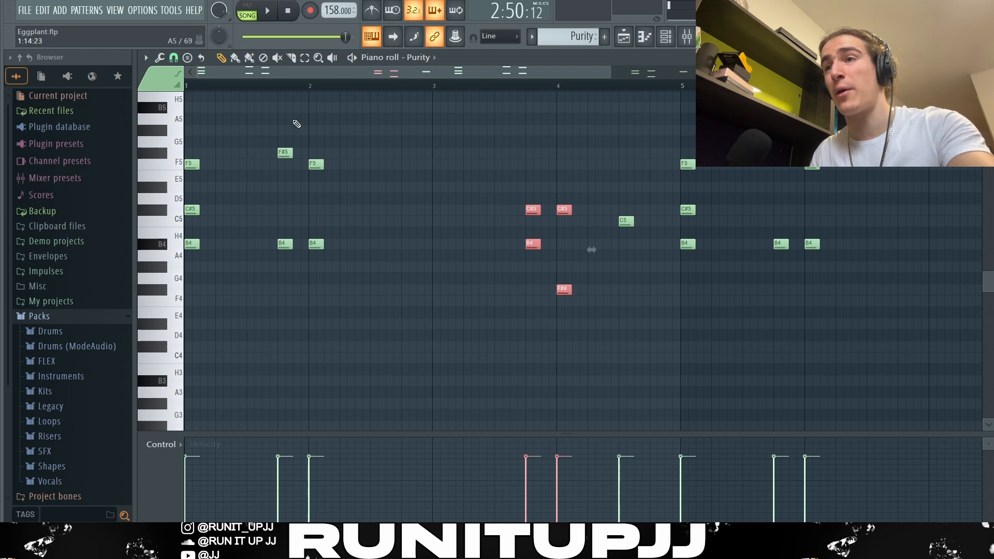
left_click_drag(293, 125, 353, 308)
left_click_drag(506, 185, 528, 193)
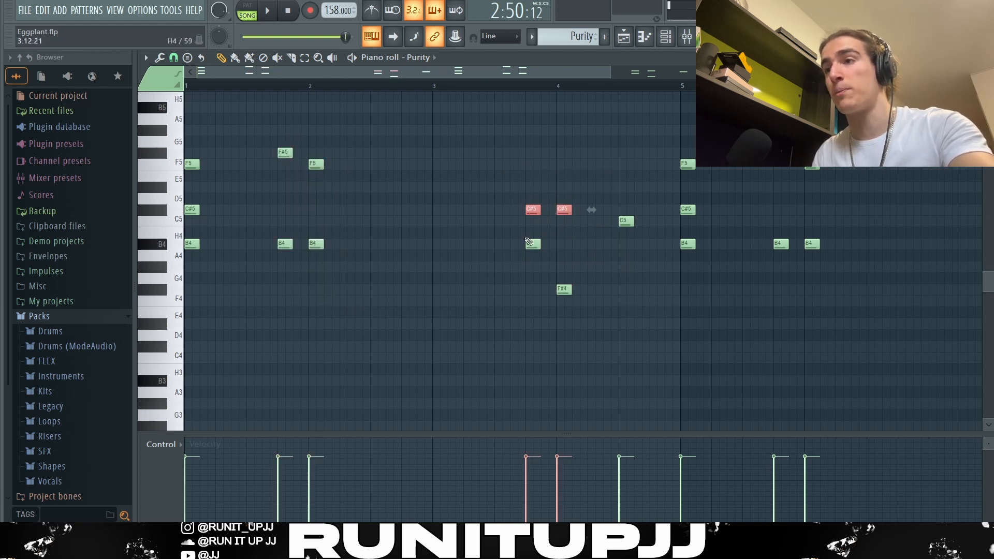
left_click_drag(525, 237, 561, 296)
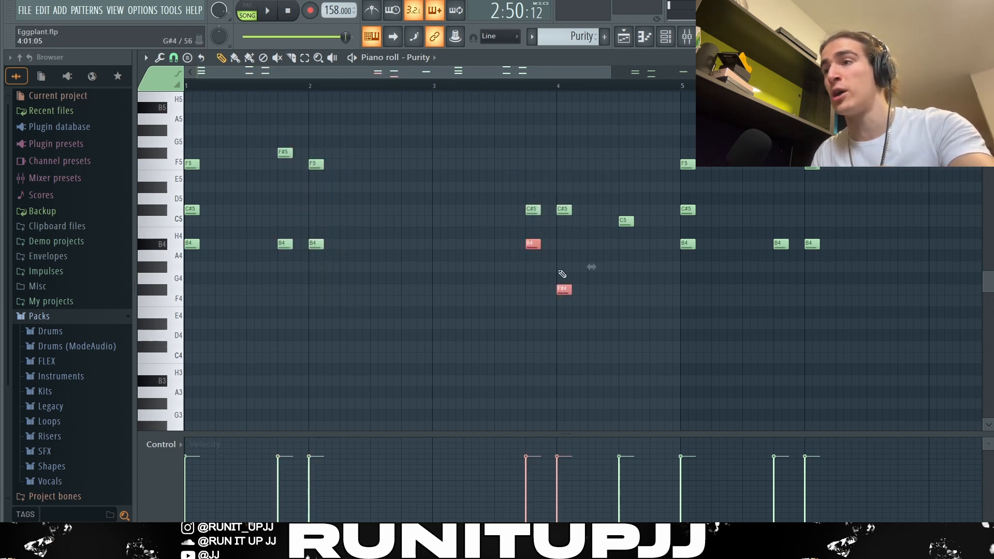
left_click(665, 302, "ctrl")
left_click_drag(627, 208, 632, 261)
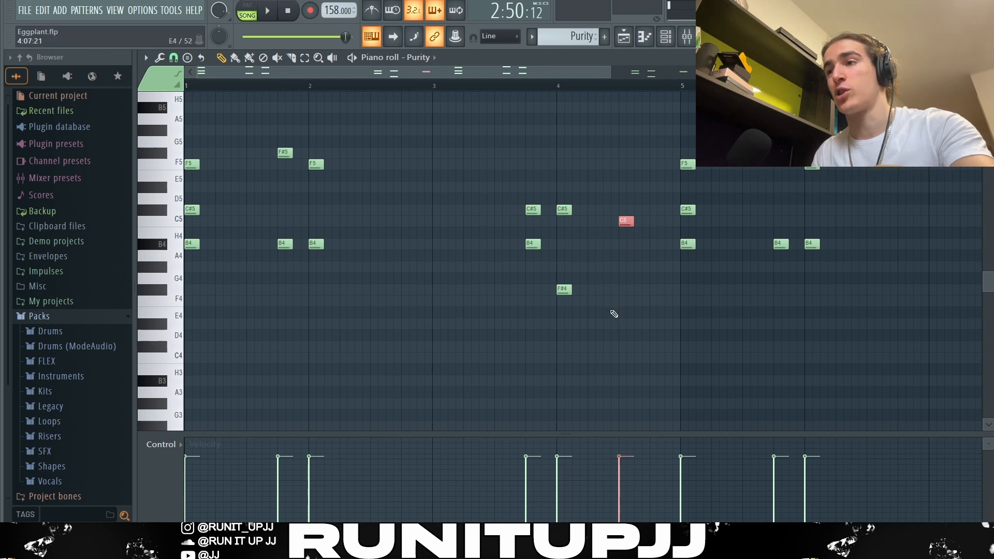
Play back the whole Purity pattern and inspect the Pro-Q 3 low cut on Insert 1.
scroll(477, 90, "down", 2)
left_click_drag(455, 89, 194, 93)
left_click(842, 206, "ctrl")
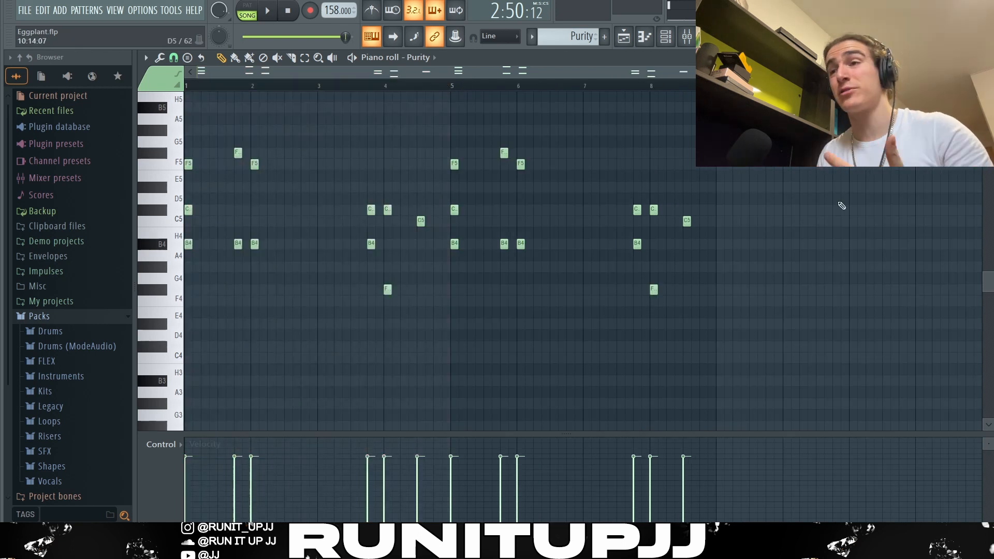
key("space")
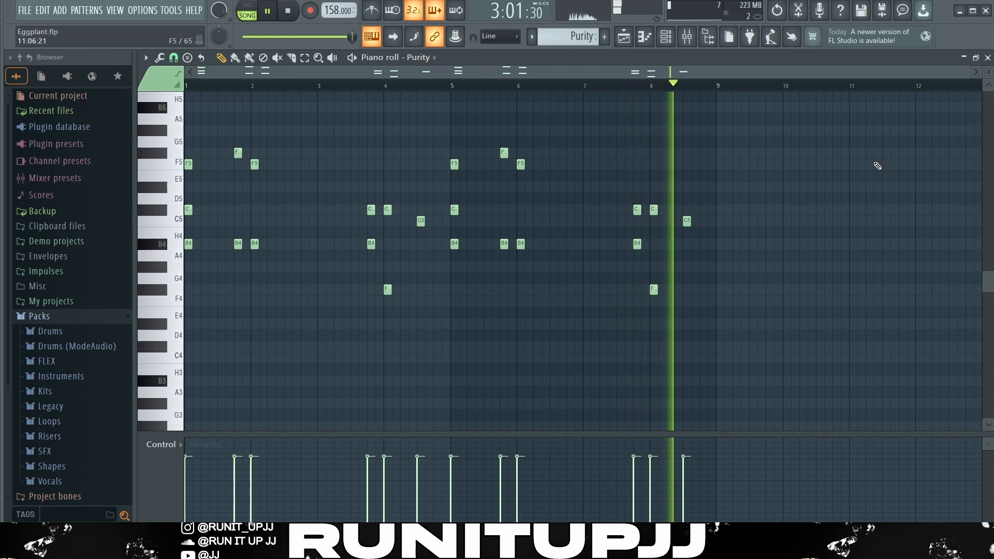
key("space")
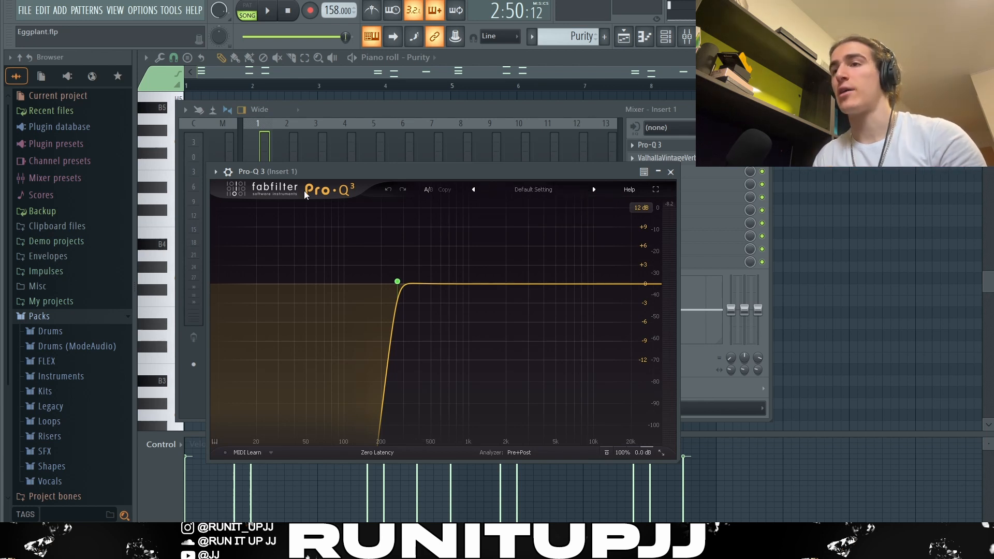
mouse_move(371, 316)
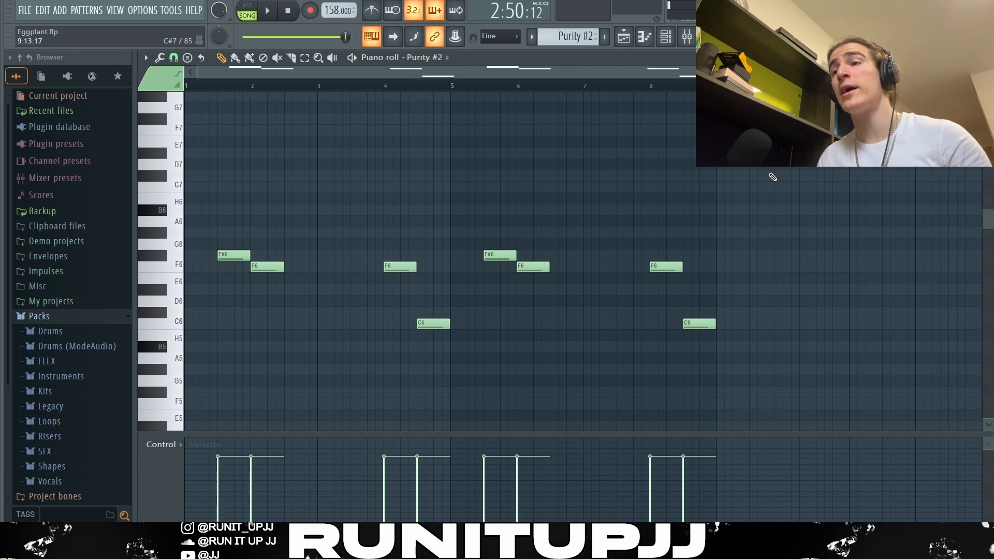
Highlight bars 1 to 4 and the matching bars 5 to 8 of the Purity #2 pattern, and clear the selection.
left_click_drag(450, 87, 186, 88)
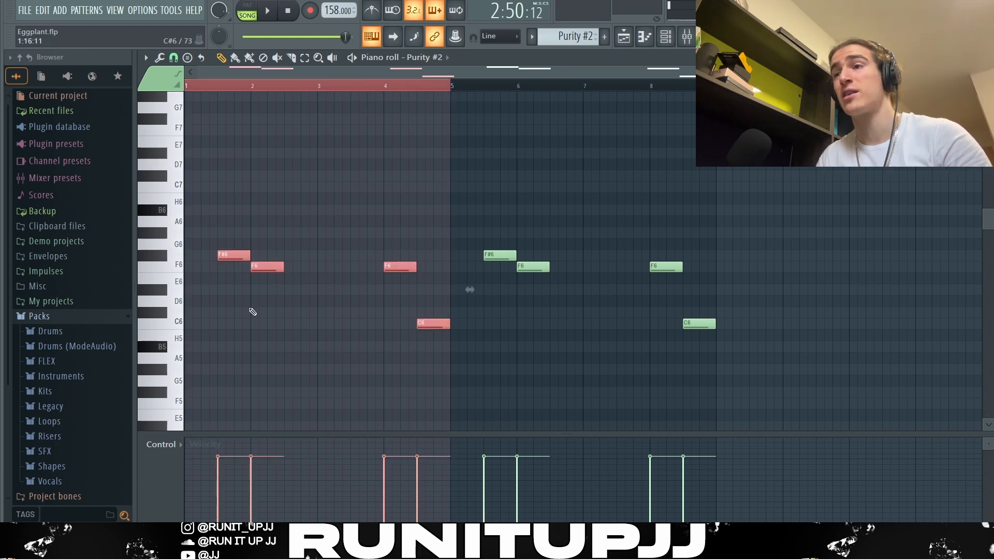
left_click_drag(450, 88, 716, 88)
key("ctrl+d")
Highlight the F#6 and F6 notes of the Purity #2 pattern, followed by both C6 notes, and clear the selection.
left_click_drag(235, 230, 264, 268)
left_click_drag(383, 258, 406, 270)
left_click_drag(475, 244, 672, 301)
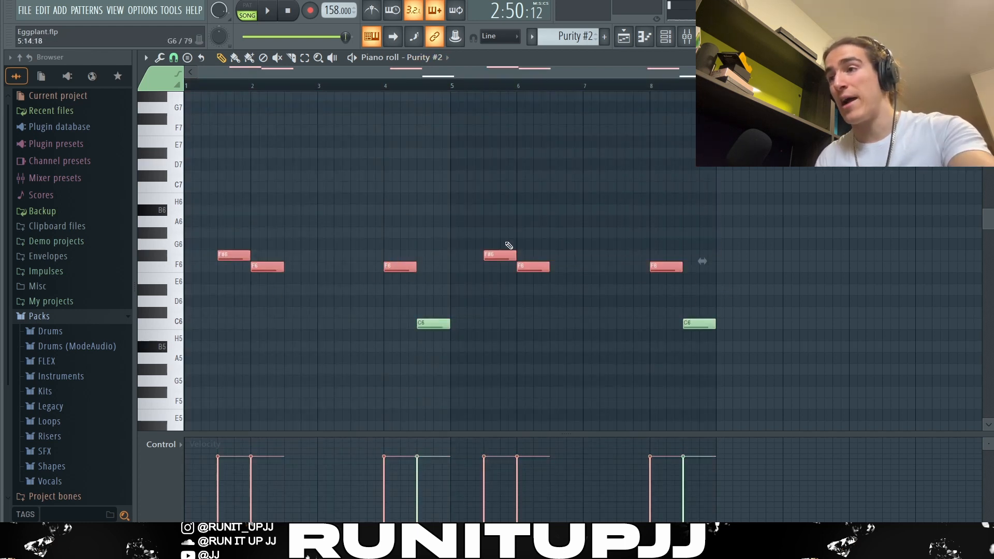
left_click_drag(410, 310, 458, 334)
left_click_drag(650, 317, 725, 334)
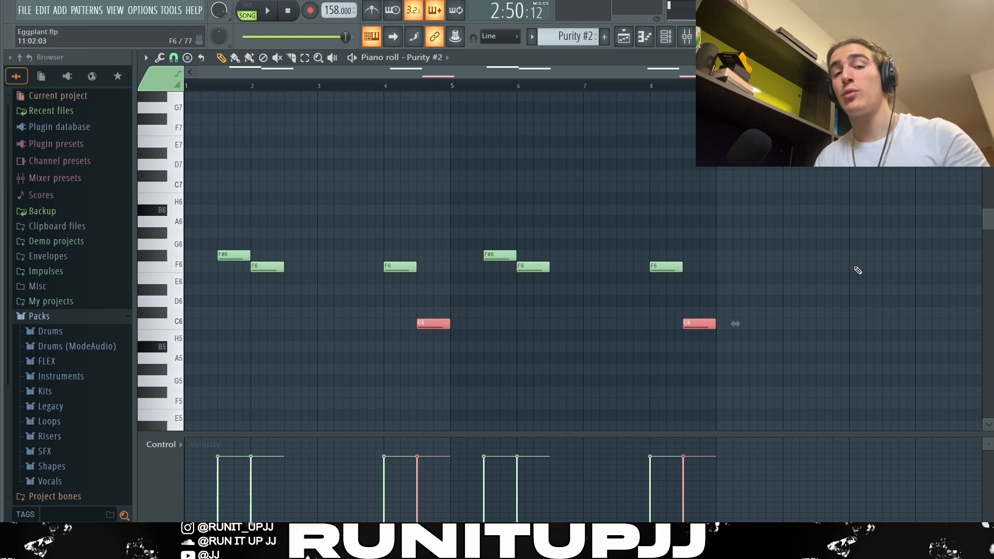
key("ctrl+d")
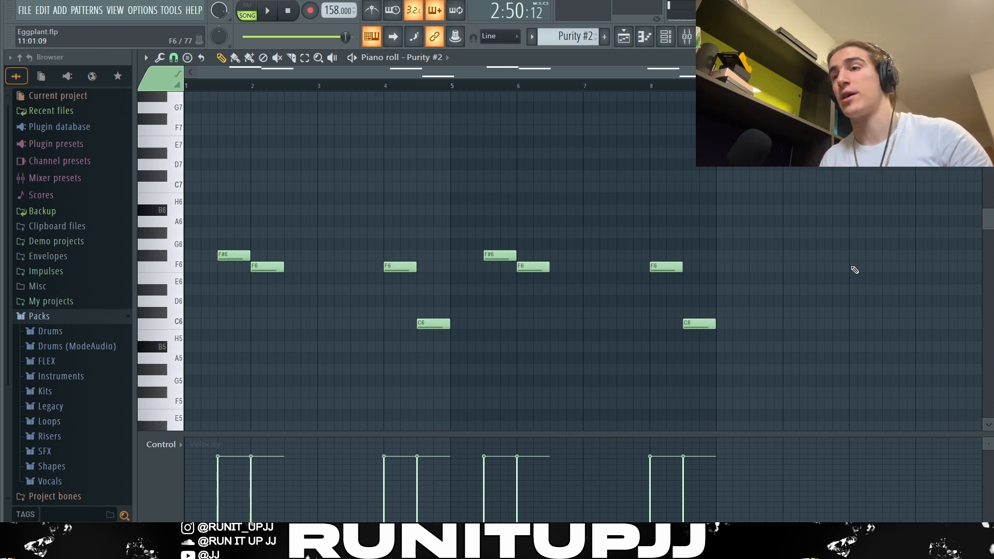
Play the Purity #2 melody and inspect the first low-cut band in Pro-Q 3 on Insert 2.
key("space")
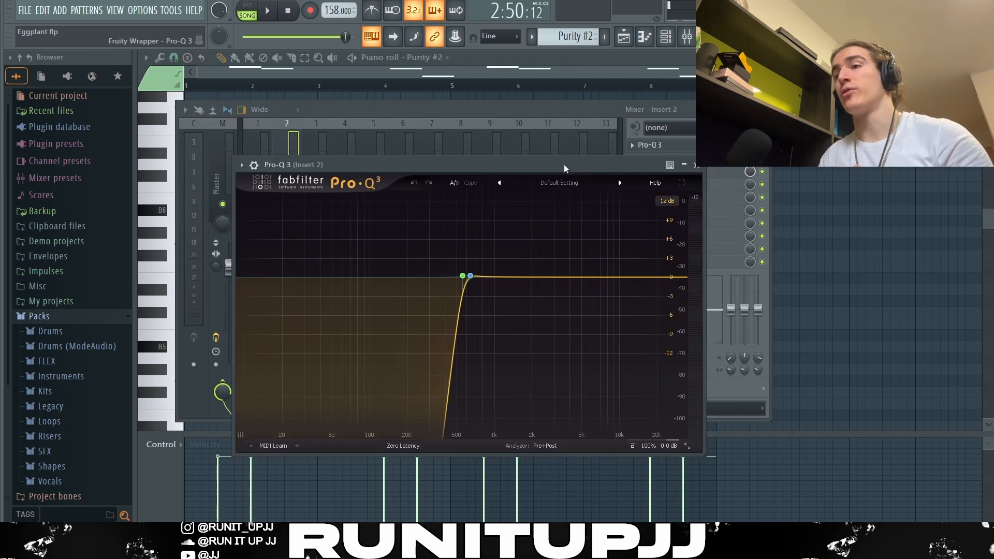
left_click(462, 276)
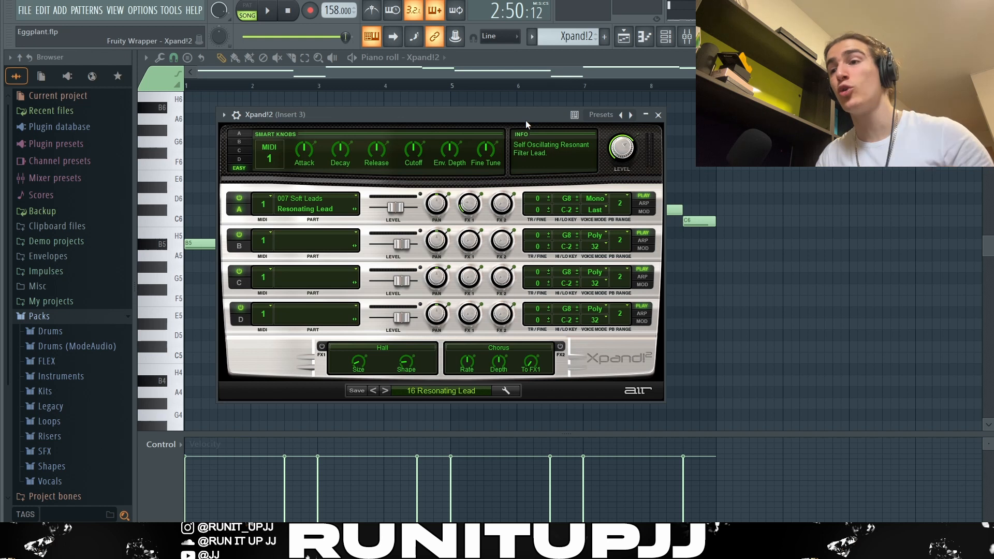
Show the preset categories in Xpand!2 and find the Soft Leads group that holds Resonating Lead.
left_click(442, 396)
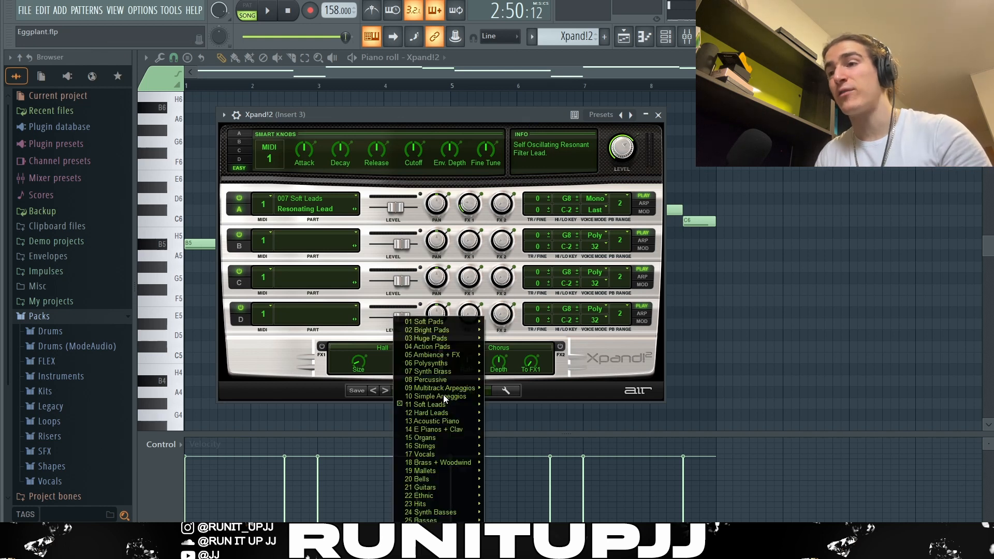
mouse_move(438, 409)
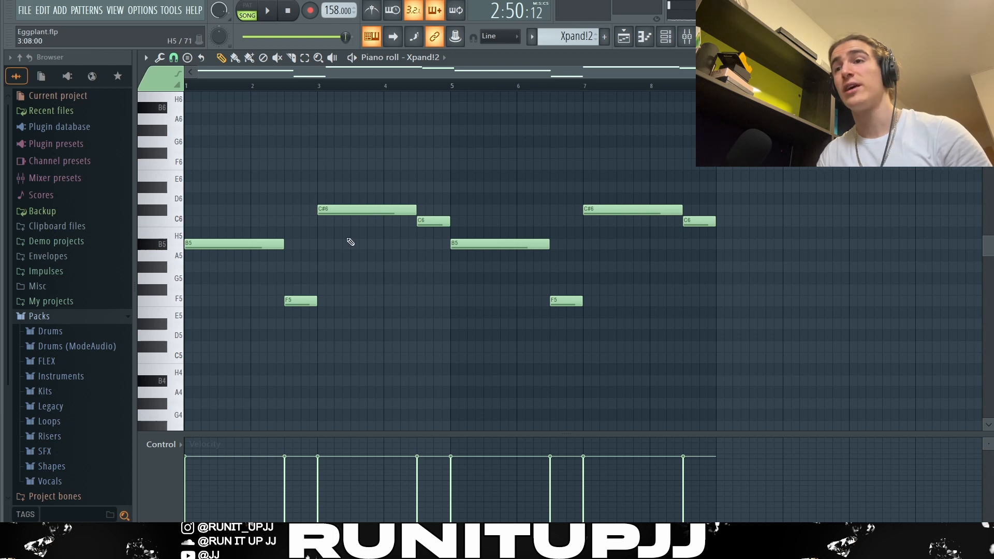
Examine the first four notes of the Xpand!2 melody in order: B5, F5, C#6 and C6.
left_click_drag(254, 222, 263, 257)
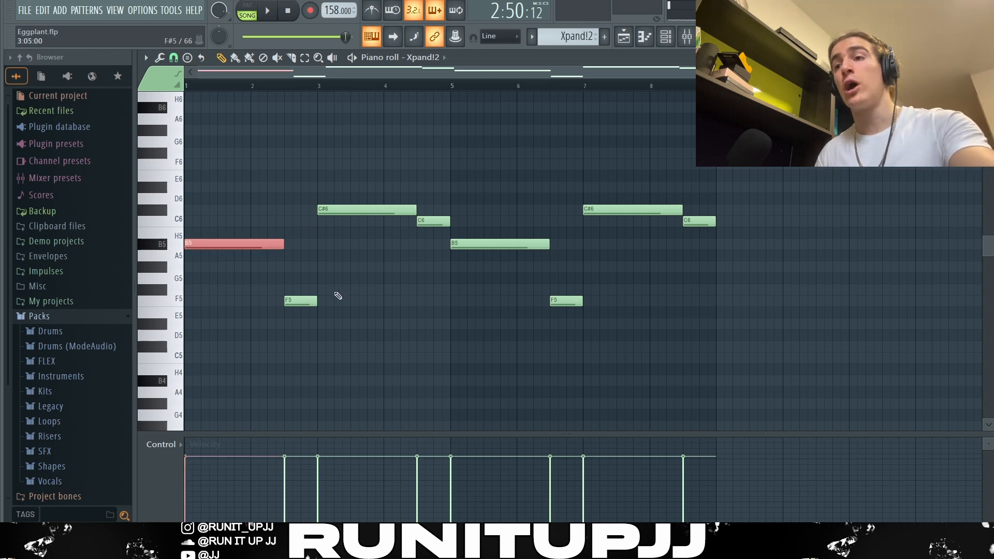
left_click(332, 296)
left_click_drag(318, 281, 308, 303)
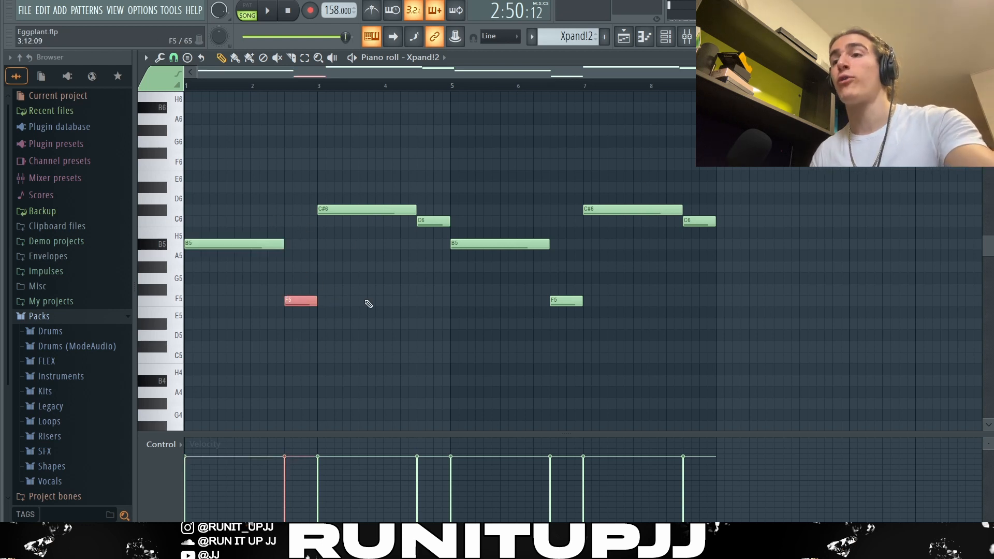
left_click_drag(318, 195, 433, 255)
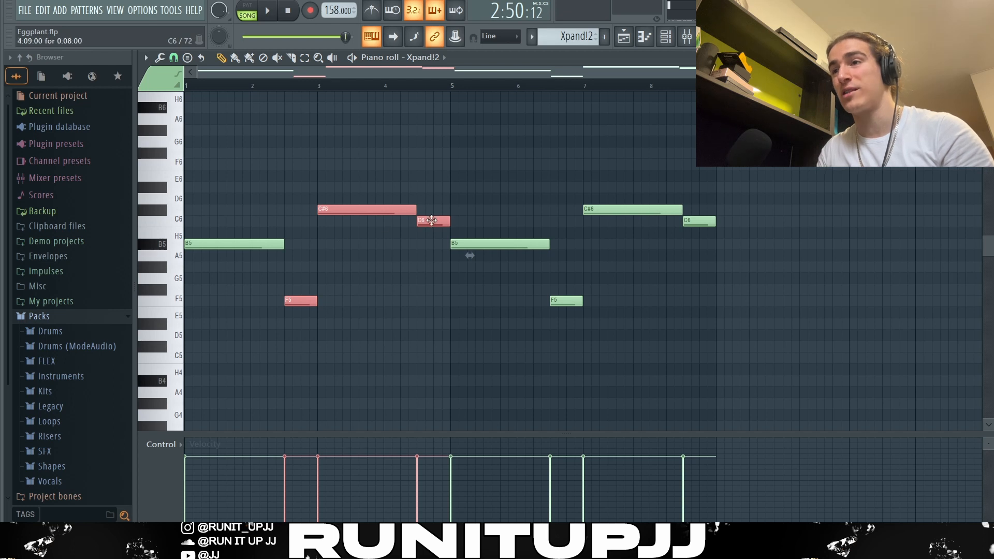
right_click(435, 187)
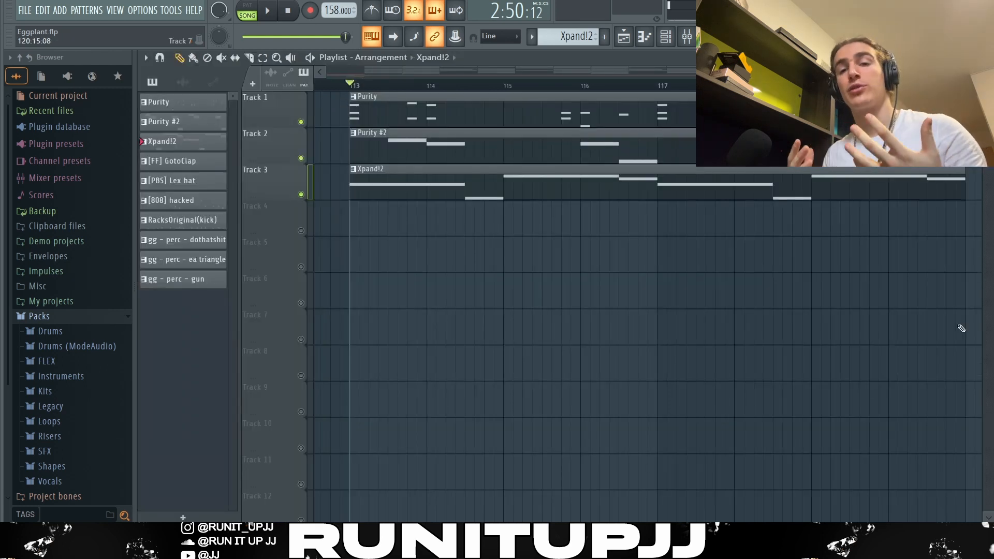
Play the Purity, Purity #2 and Xpand!2 patterns together in the playlist, and audition the [PBS] Lex hat pattern.
key("space")
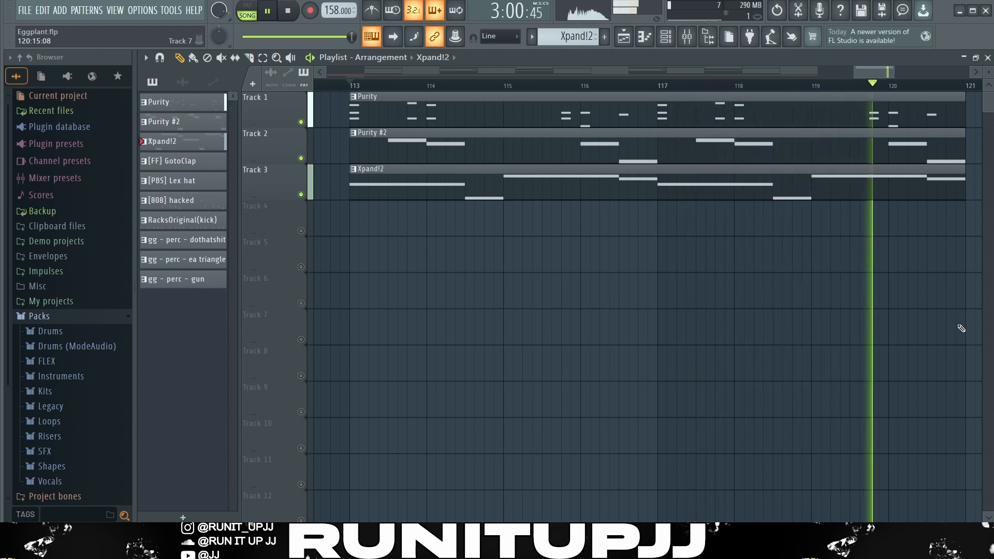
key("space")
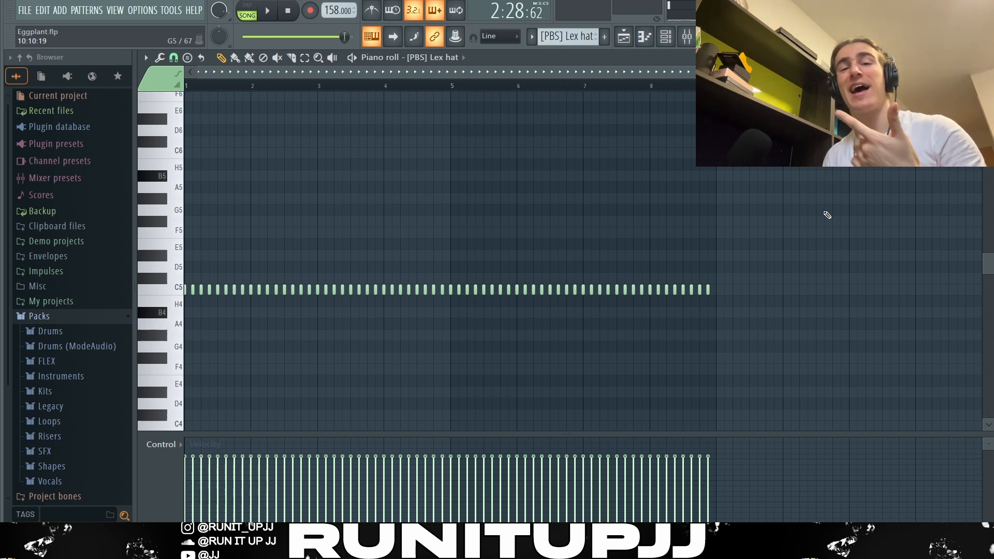
key("space")
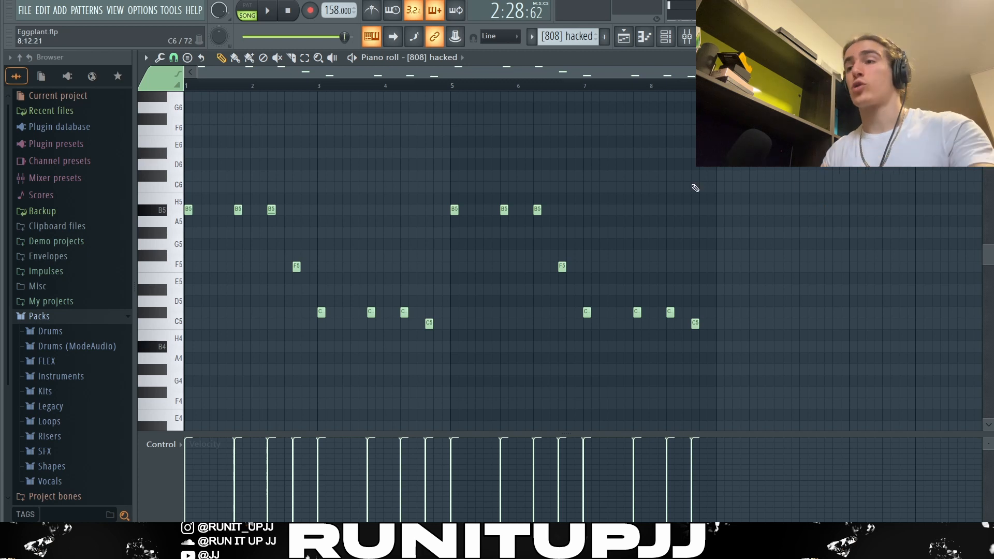
Highlight the B5 notes of the [808] hacked pattern, followed by its F5, C#5 and C5 notes, and clear the selection.
left_click_drag(573, 209, 184, 224)
left_click_drag(288, 251, 619, 274)
left_click_drag(302, 308, 774, 384)
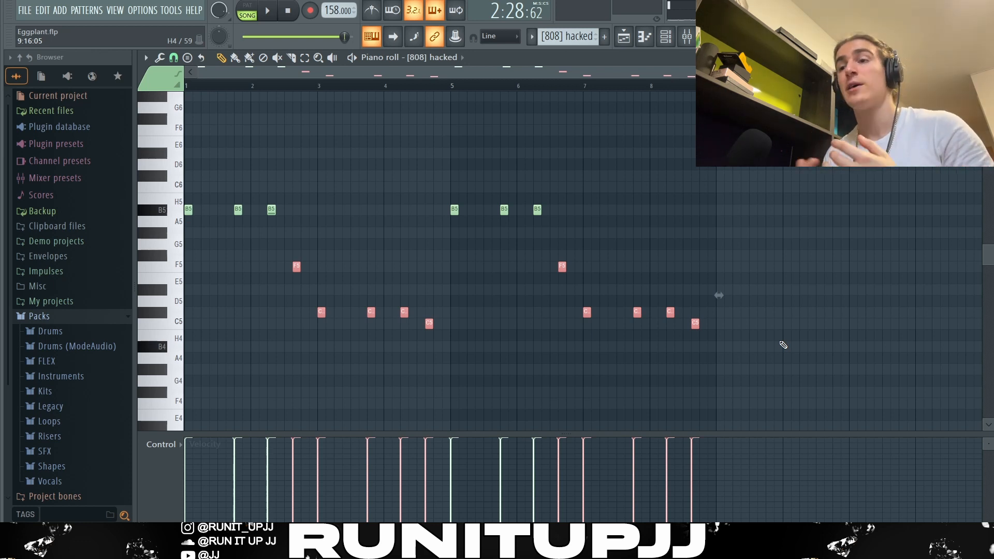
key("ctrl+d")
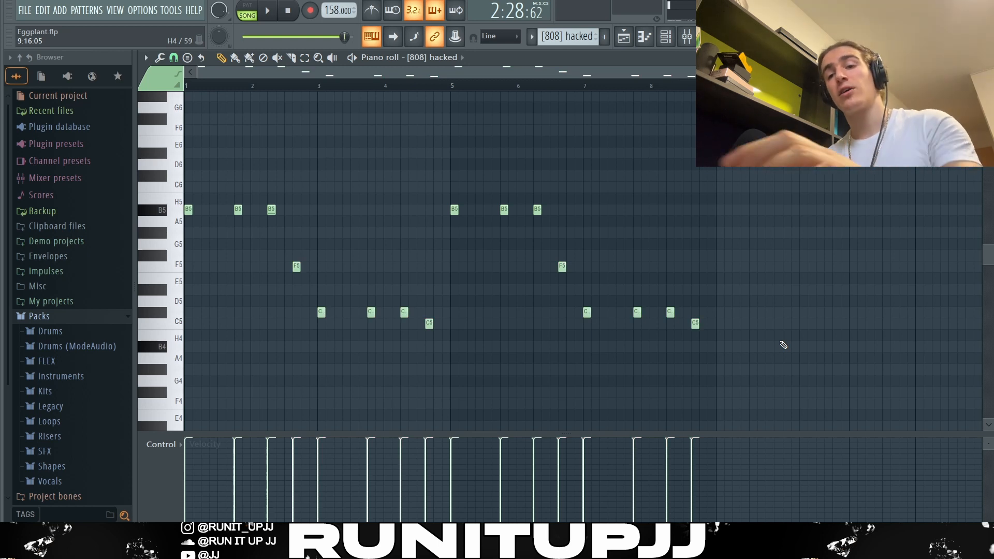
Play back the [808] hacked pattern from the start.
key("ctrl+a")
scroll(785, 342, "up", 1)
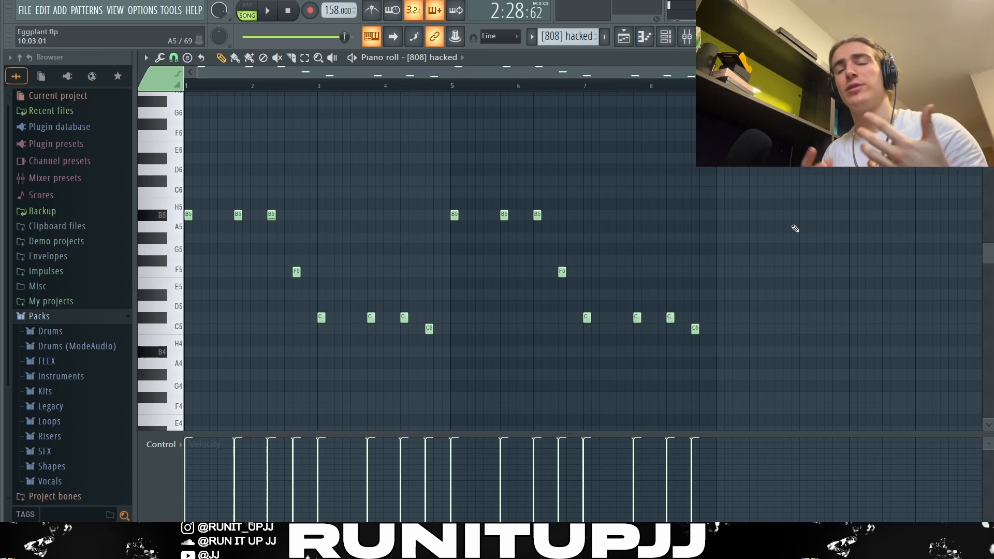
key("space")
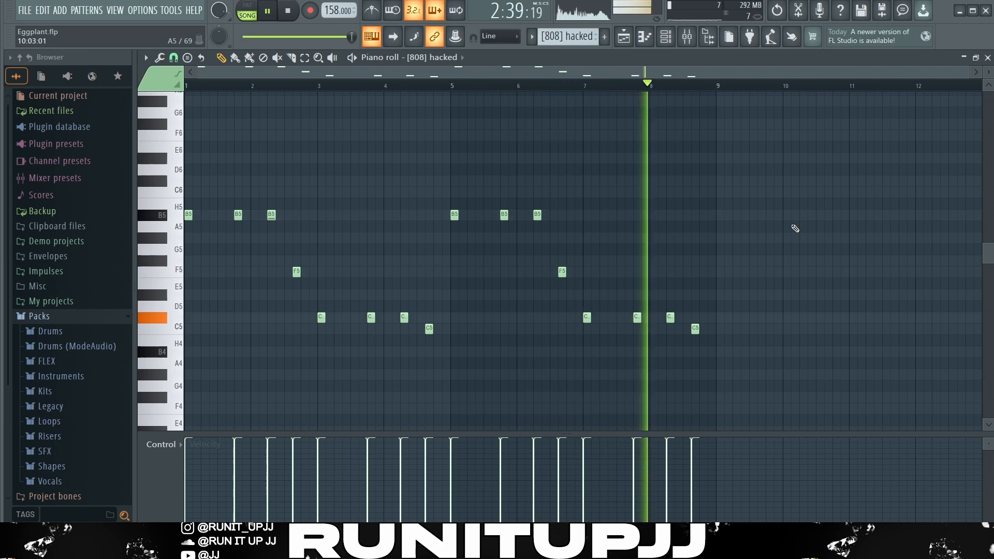
Stop playback and highlight the opening bars of the gg - perc - ea triangle pattern and the first four bars of gg - perc - gun.
key("space")
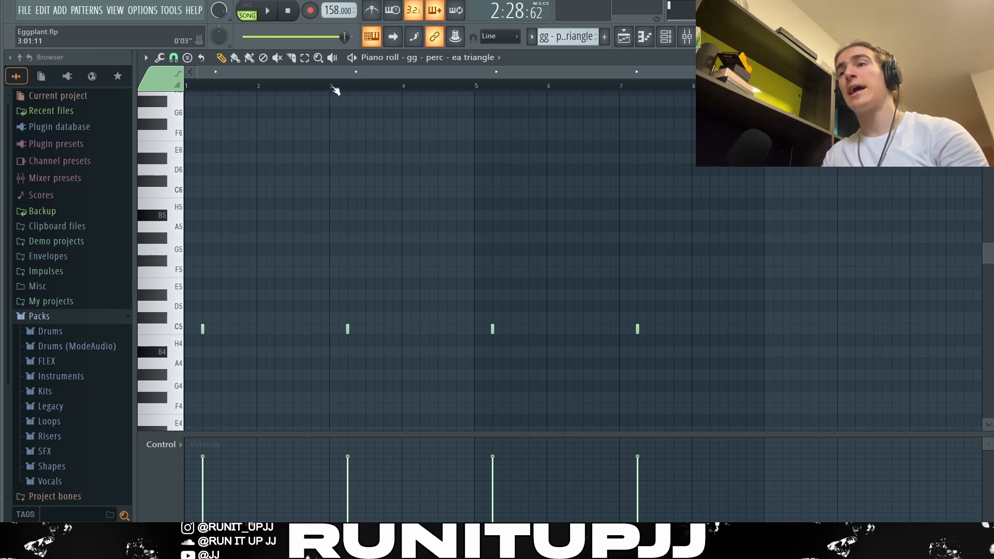
left_click_drag(336, 87, 210, 103)
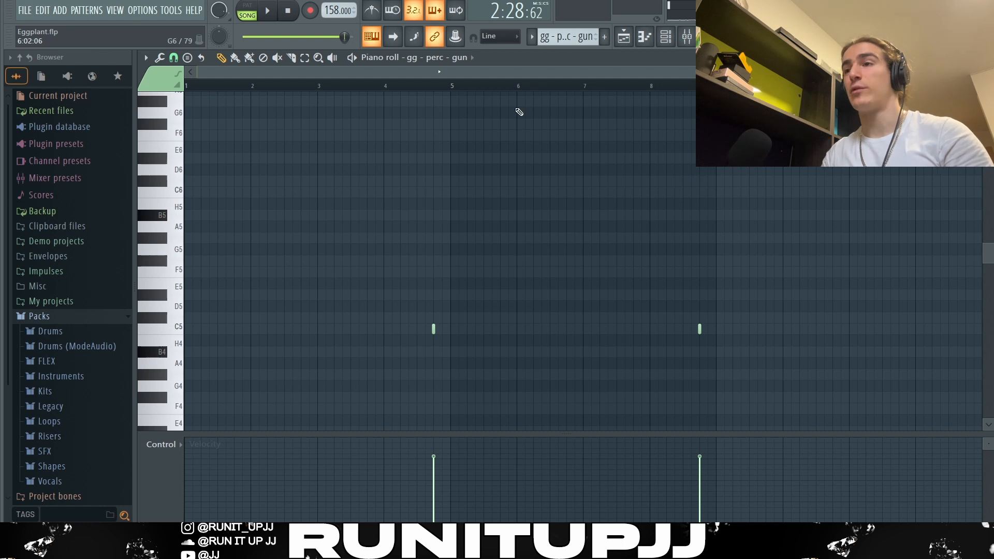
left_click_drag(452, 90, 5, 177)
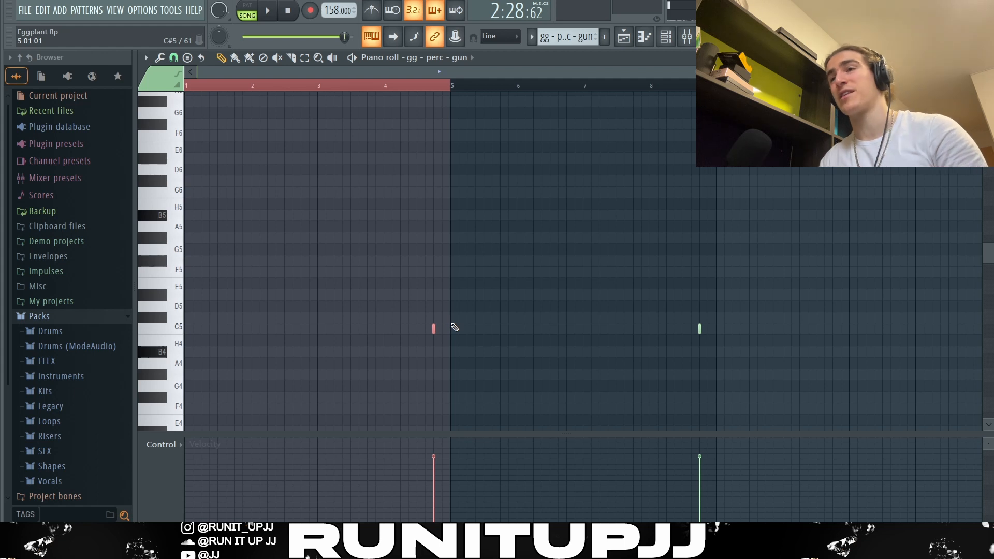
Play all patterns together in the playlist from bar 97, stop playback, and highlight the clips of that final section.
key("F5")
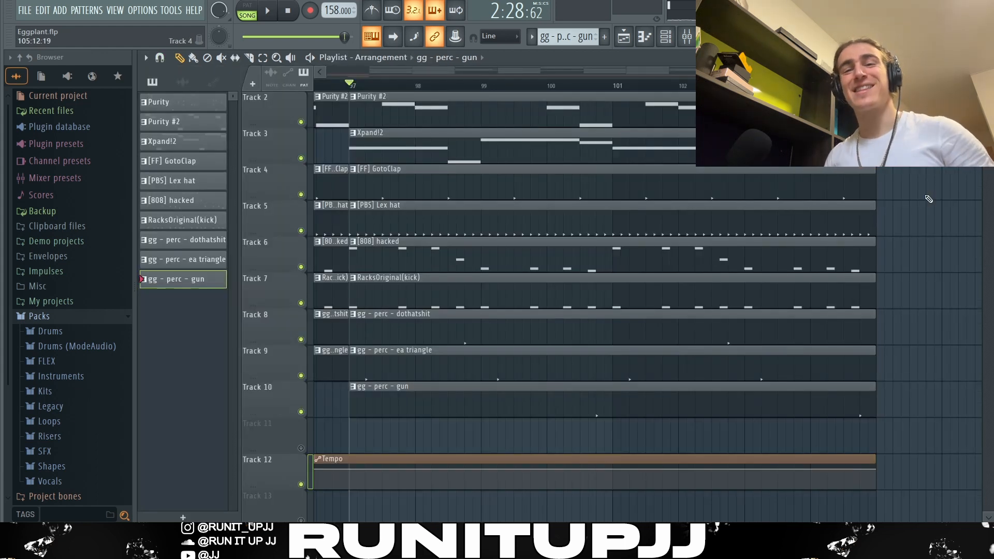
key("space")
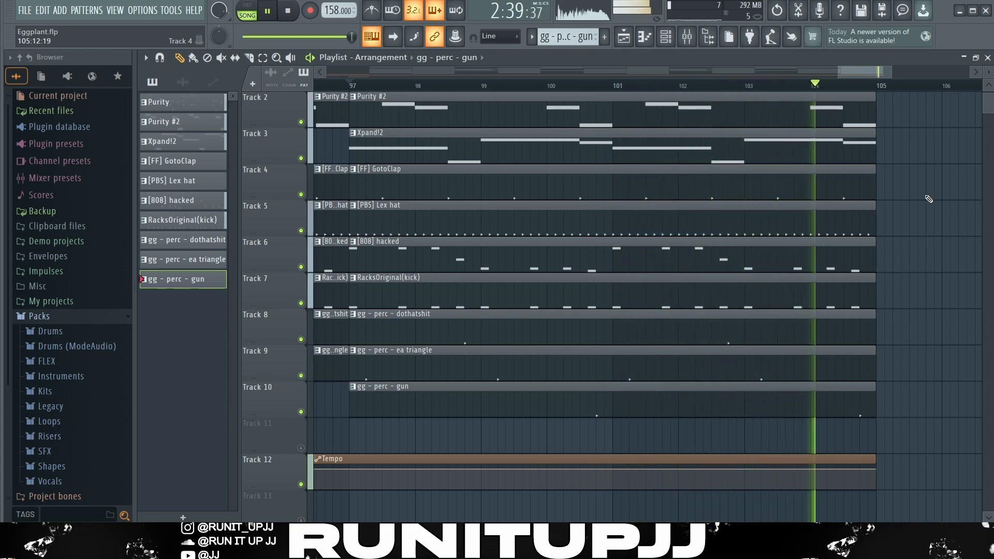
key("space")
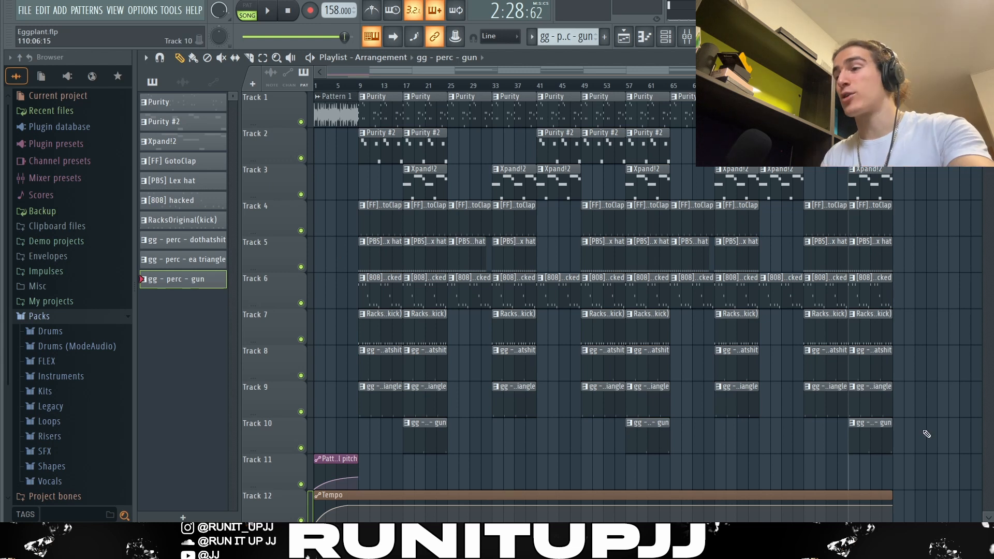
left_click_drag(923, 488, 883, 166)
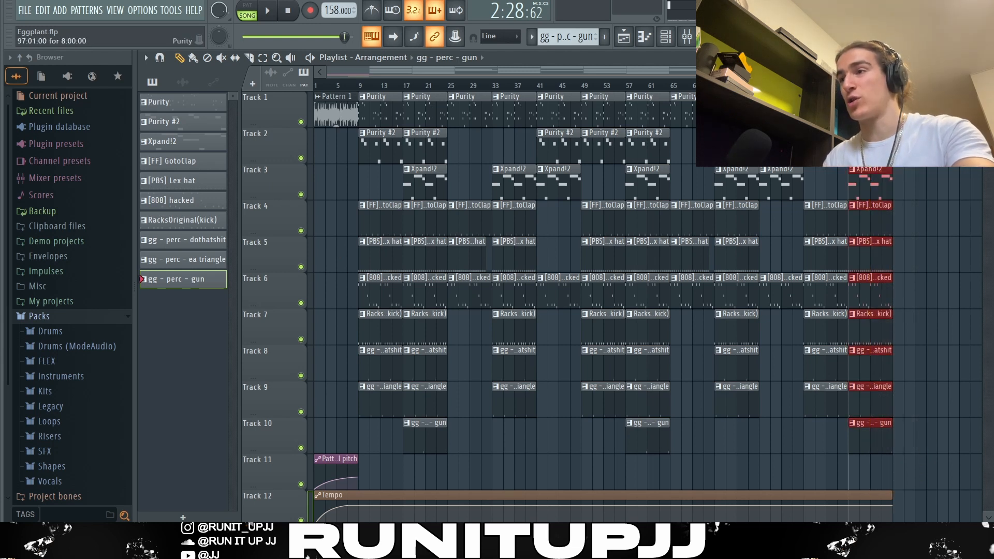
Open the Pattern 1 audio clip's settings and show the option to create an automation clip for its channel pitch.
double_click(339, 114)
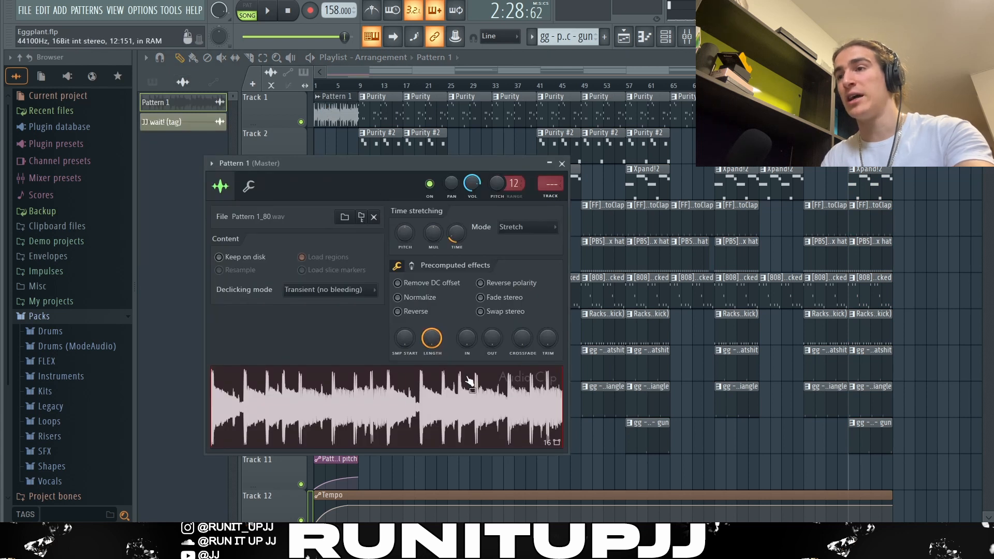
right_click(498, 183)
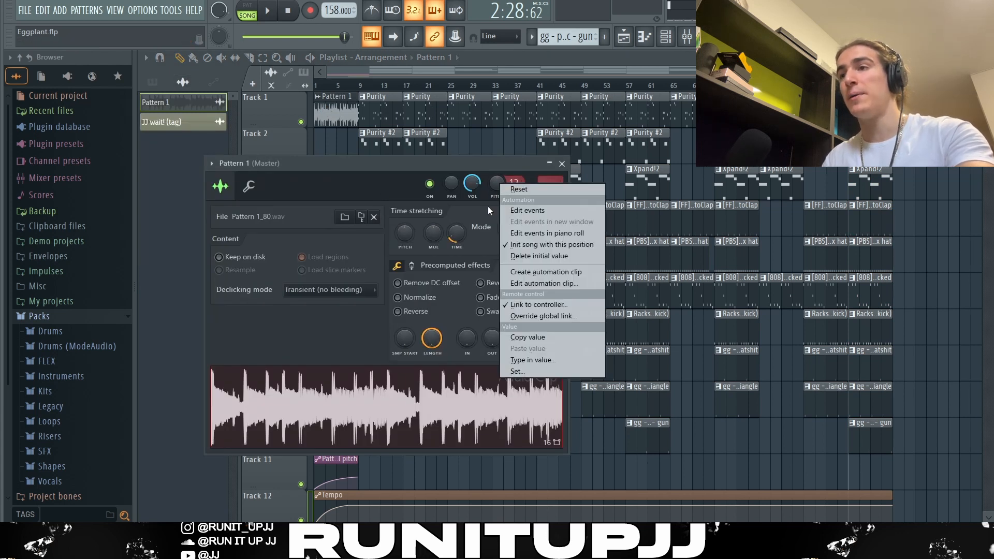
left_click(488, 211)
right_click(497, 180)
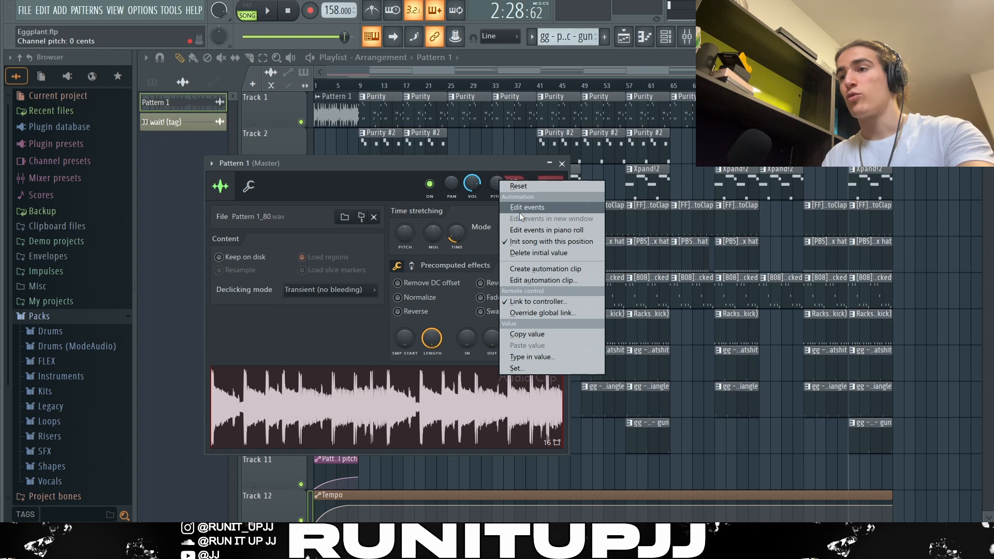
left_click(534, 269)
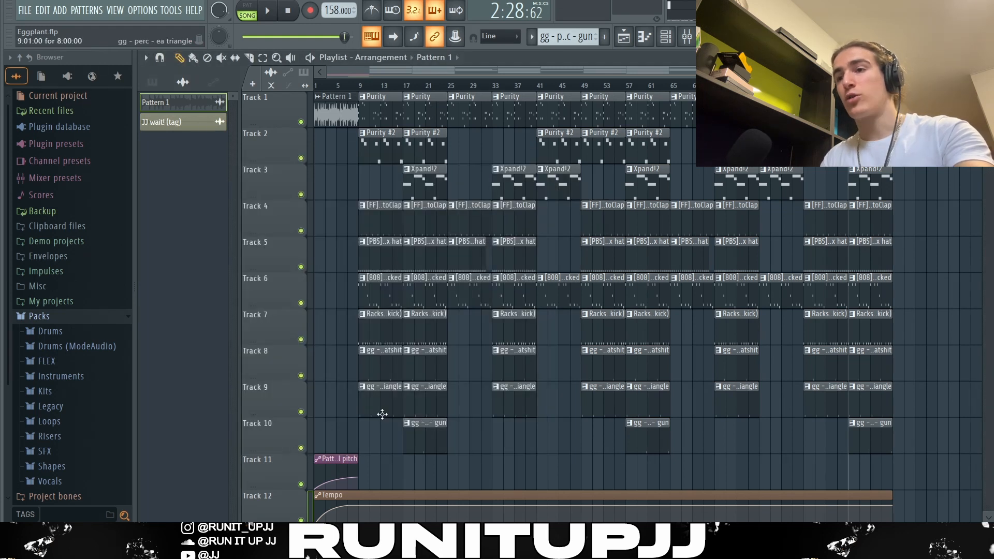
Show the option to create an automation clip for the project tempo, and examine the start of the Tempo curve.
scroll(309, 481, "up", 5)
scroll(362, 455, "down", 1)
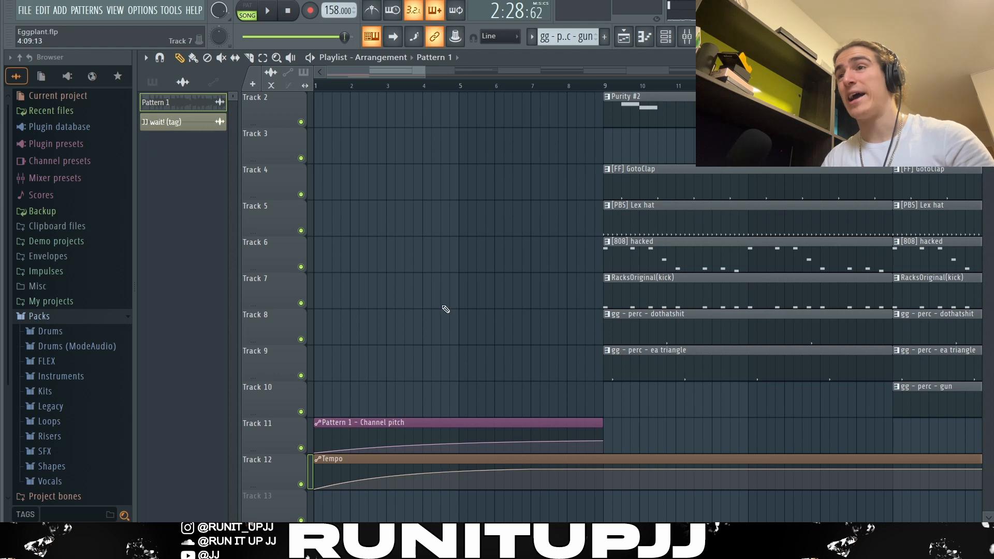
right_click(339, 10)
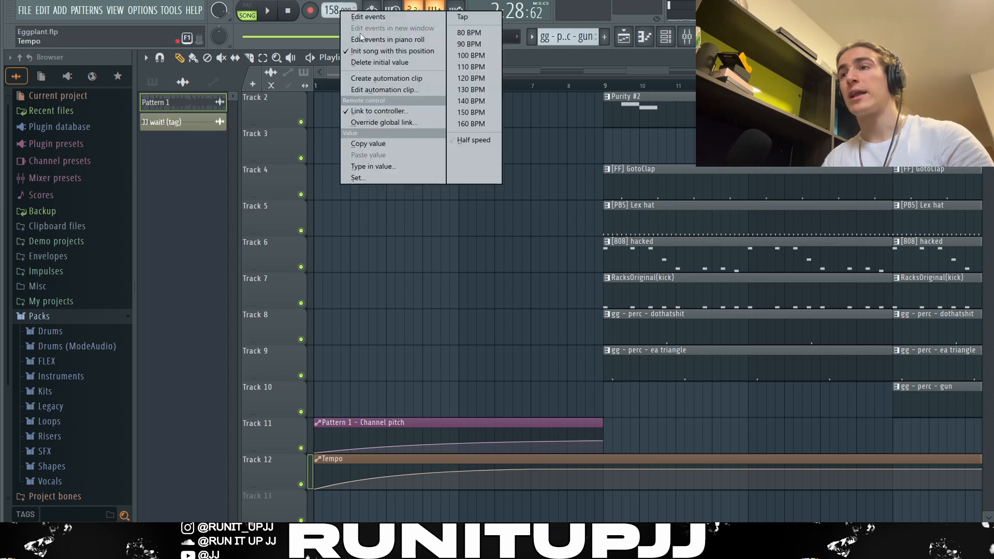
left_click(409, 77)
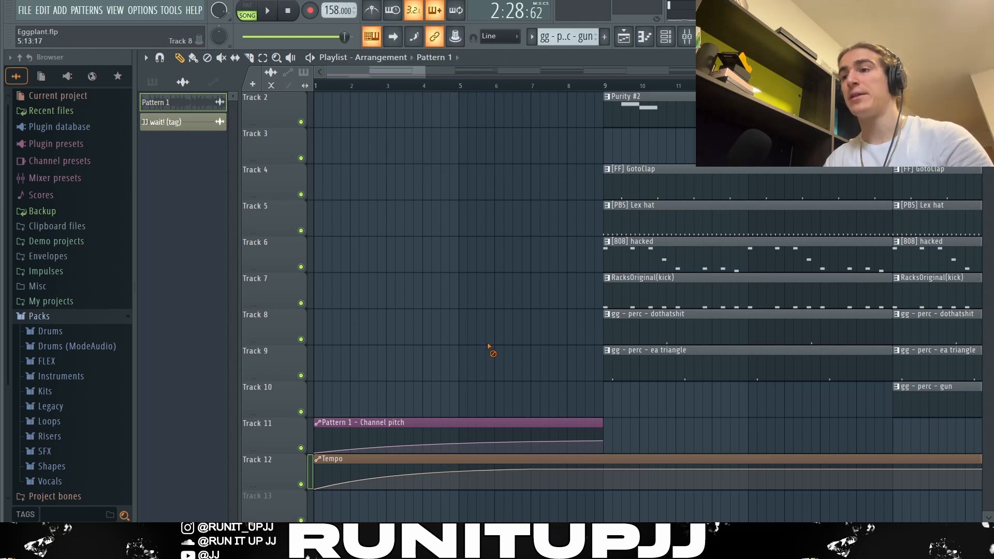
mouse_move(319, 488)
left_mouse_down()
mouse_move(317, 471)
mouse_move(315, 487)
left_mouse_up()
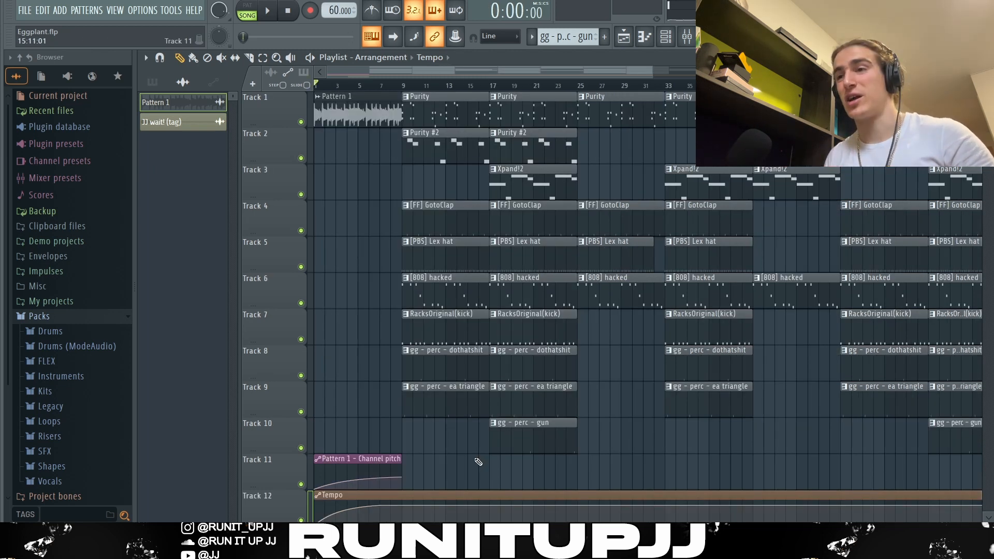
Play the Pattern 1 intro from the song start with its channel pitch and tempo automation, and stop playback.
key("space")
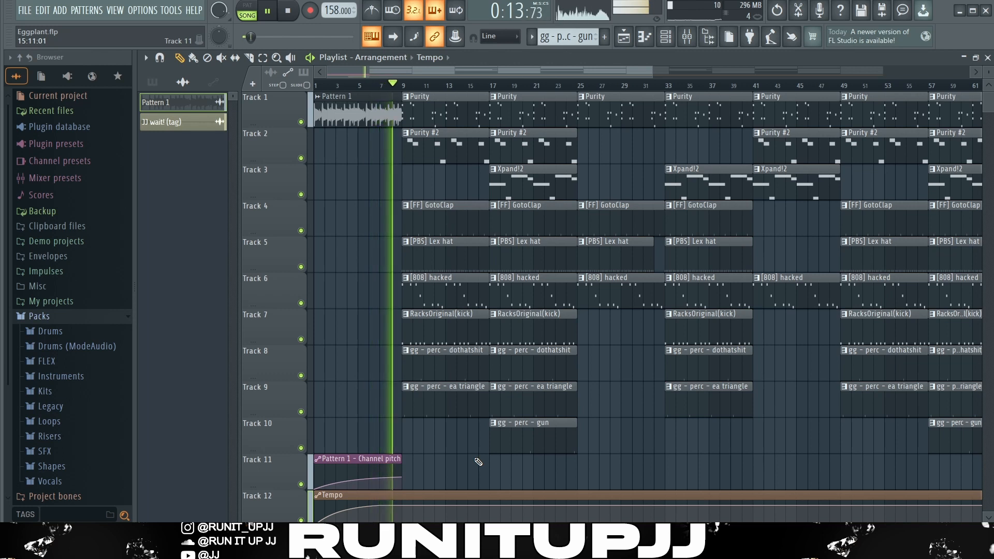
key("space")
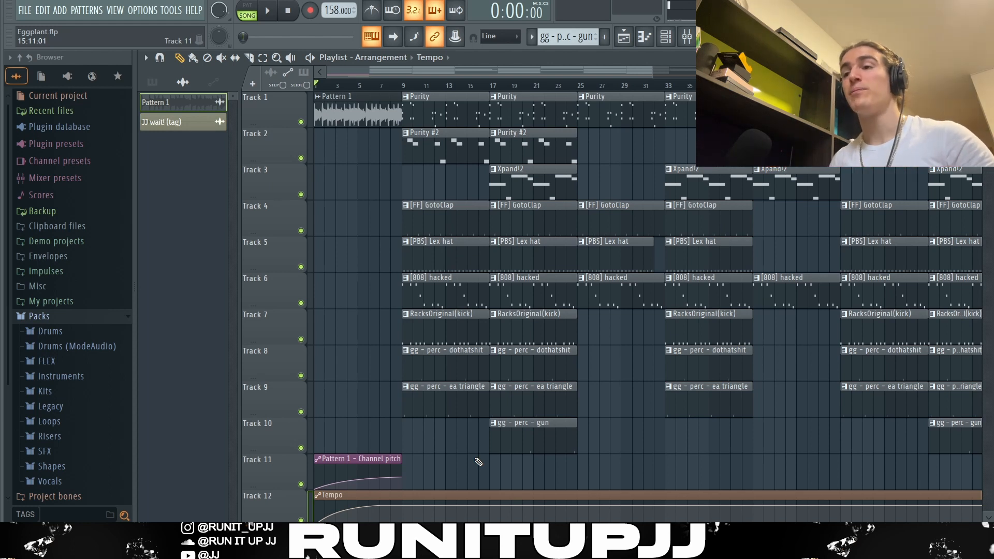
Highlight the clips in bars 9 to 25, each eight-bar half separately, and the gg - perc - gun clip in the second half.
left_click_drag(547, 472, 419, 95)
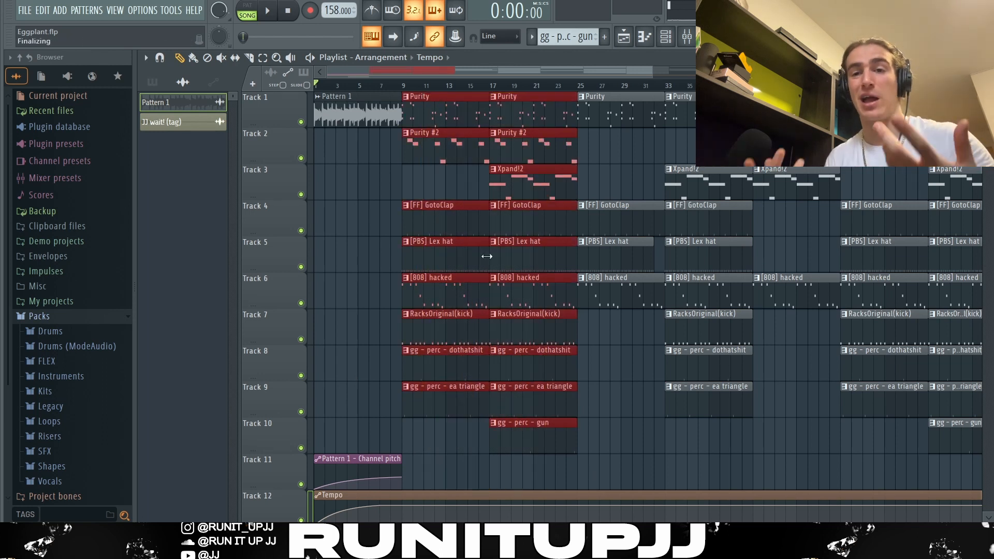
left_click_drag(449, 436, 435, 103)
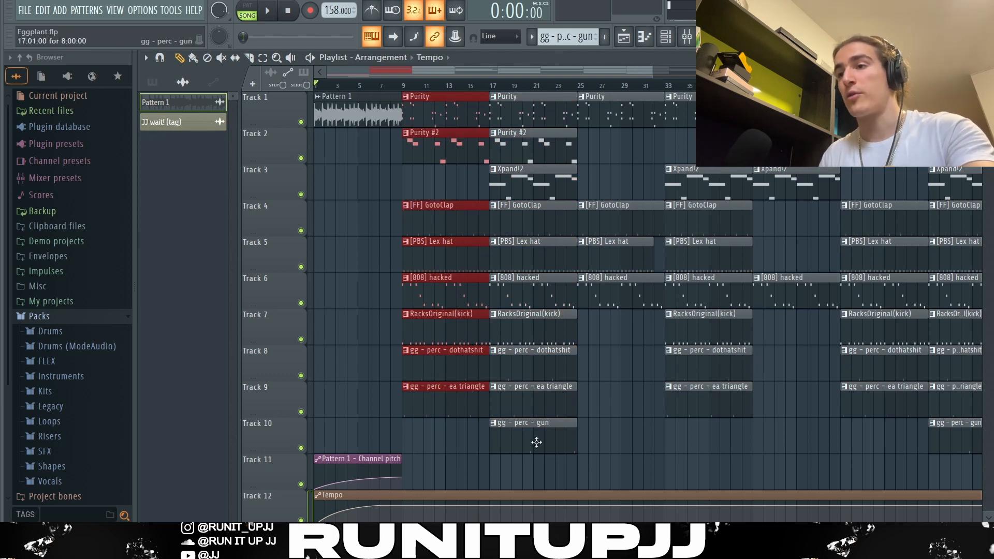
left_click_drag(540, 484, 533, 103)
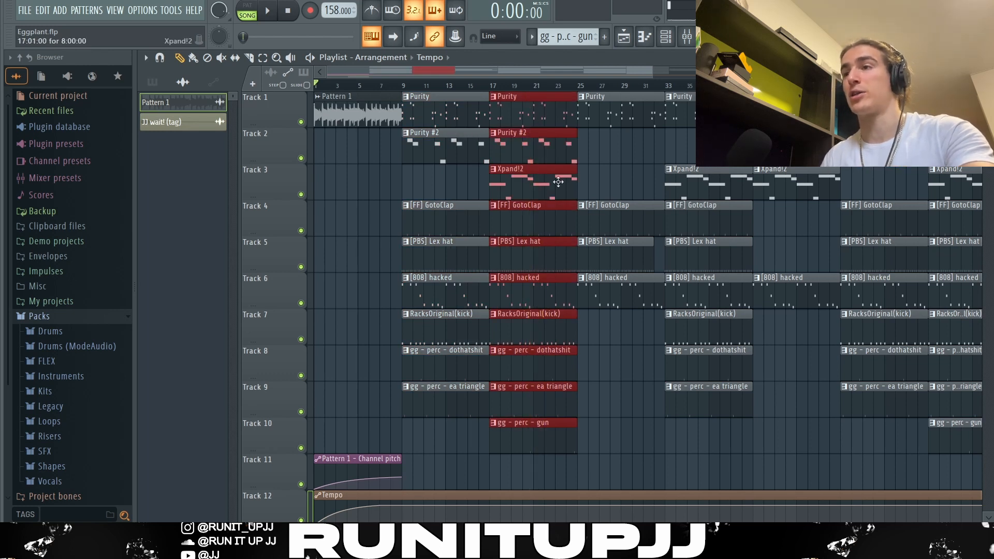
left_click(529, 444)
scroll(524, 445, "down", 2)
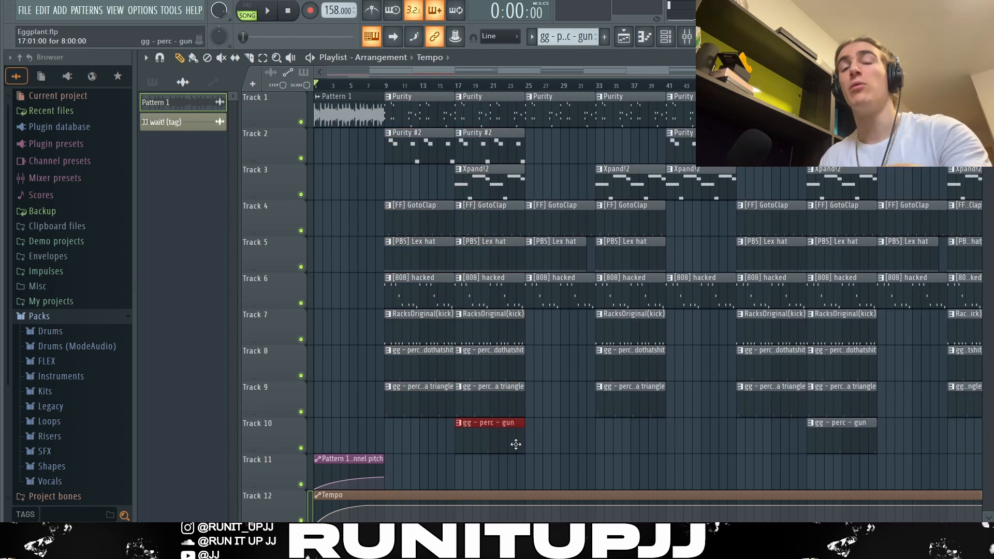
Highlight the section from bar 25 to 49, its clips in bars 33 to 41 and their Xpand!2 clip, and clear the selection.
scroll(516, 444, "down", 1)
left_click_drag(680, 445, 530, 113)
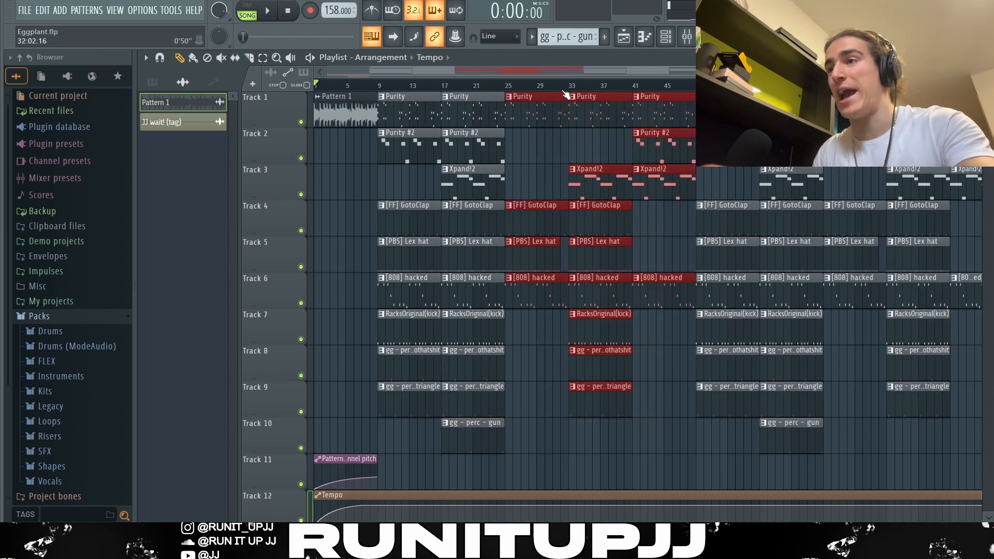
left_click(540, 149)
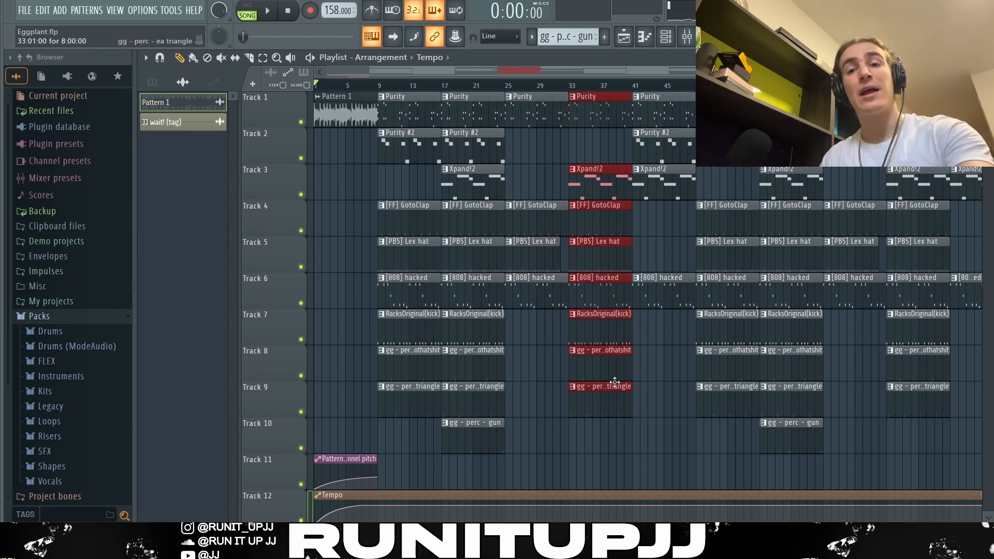
left_click_drag(610, 451, 608, 101)
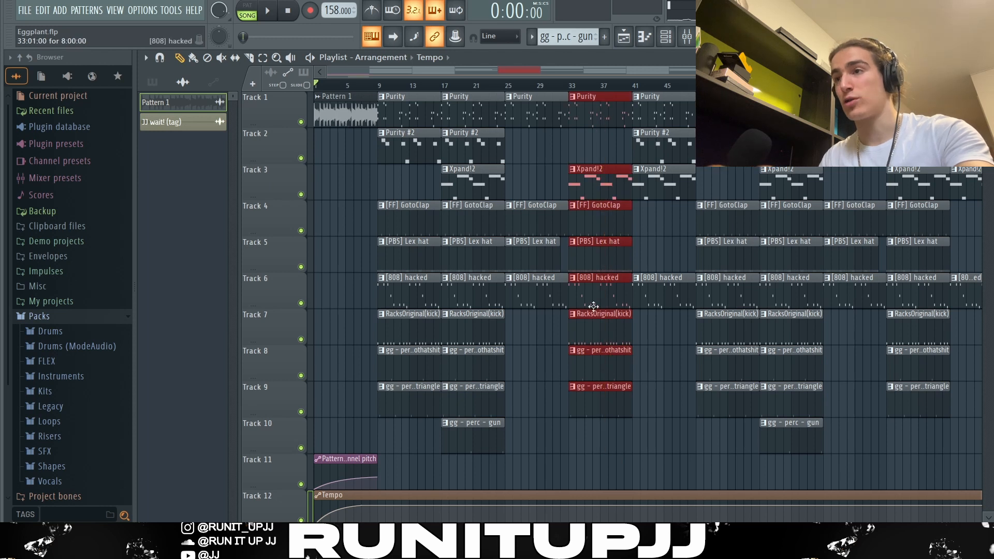
left_click(602, 165)
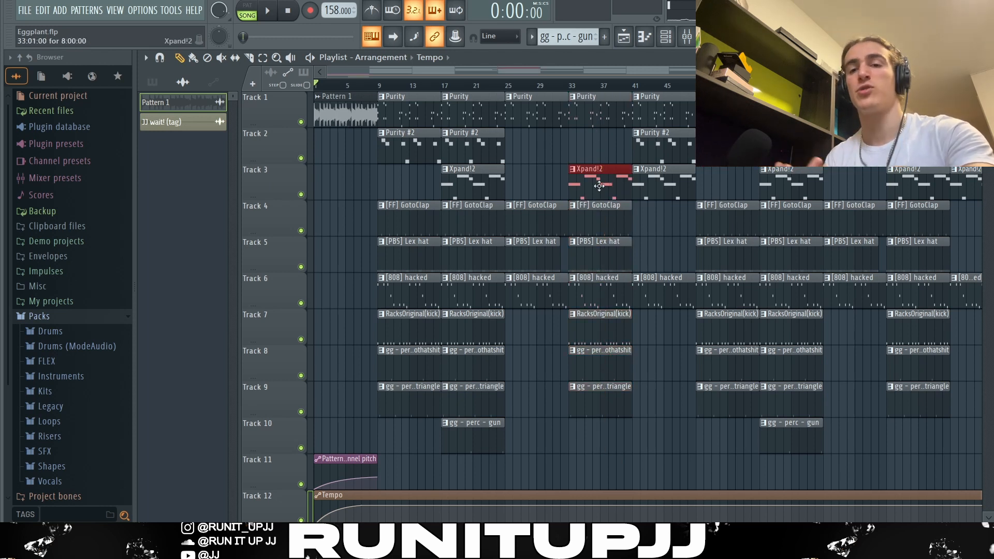
left_click_drag(636, 318, 624, 423)
right_click(637, 448)
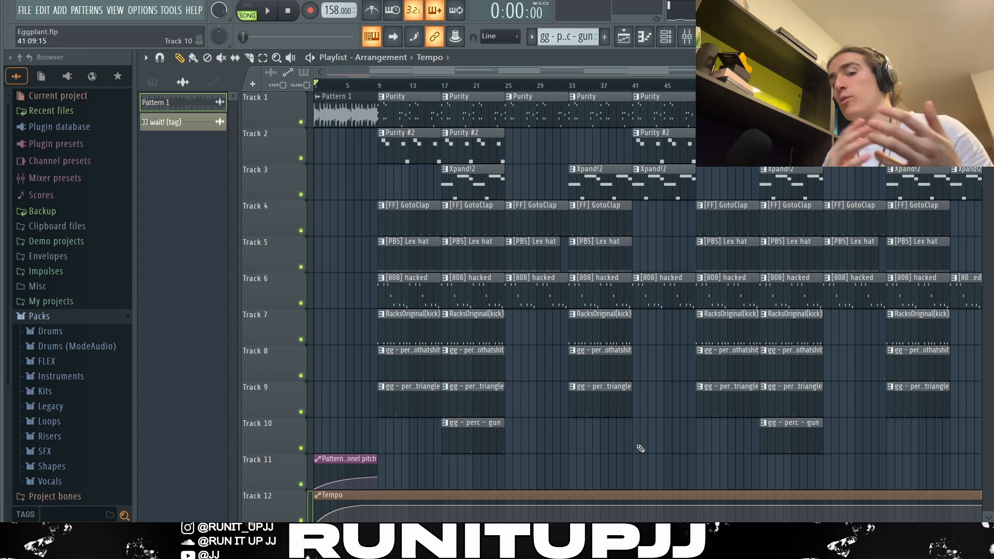
Highlight the [808] hacked clip at bar 41, followed by the Purity, Purity #2 and Xpand!2 clips above it.
left_click(665, 279)
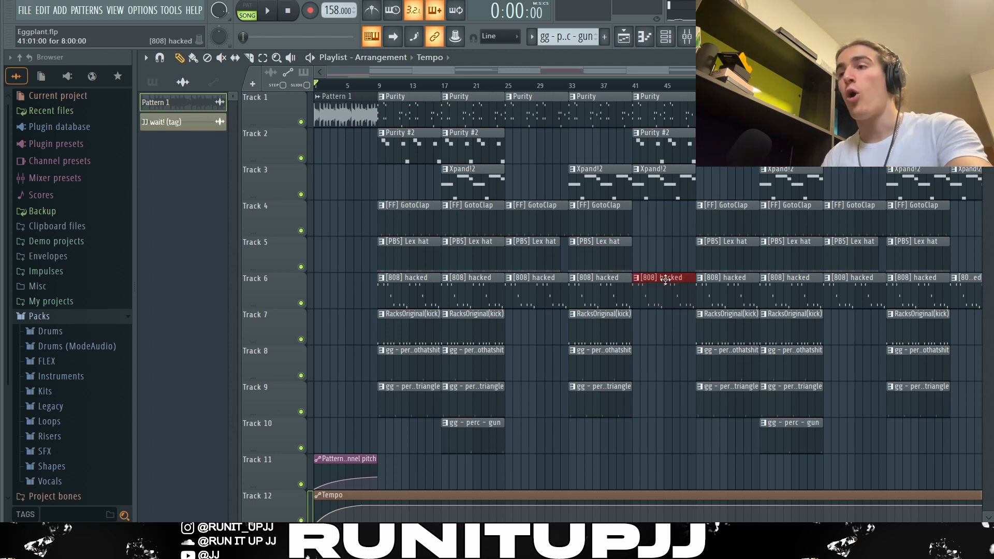
left_click_drag(676, 242, 665, 95)
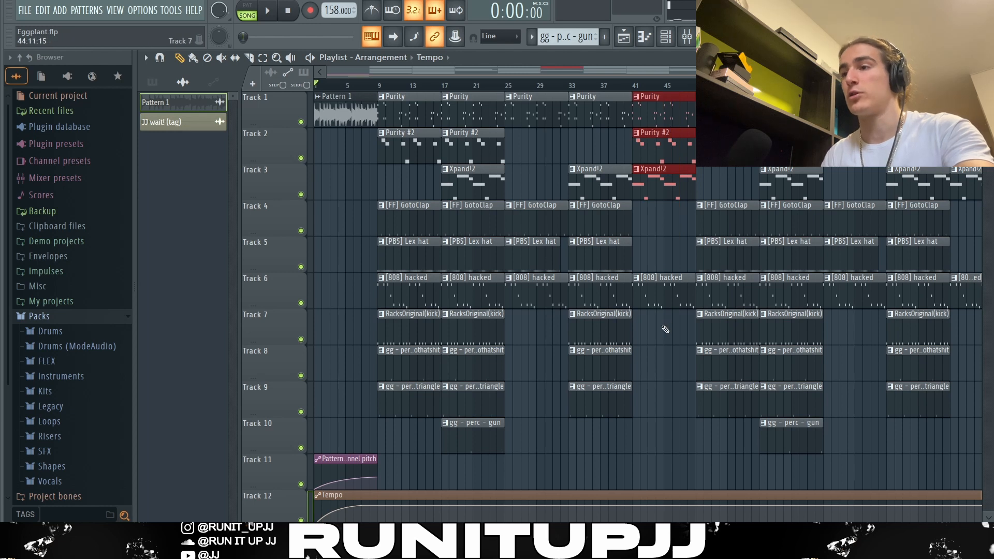
Highlight the arrangement's sections at bars 9 to 49, 49 to 65, 65 to 89 and 89 to 105, and clear the selection.
scroll(665, 327, "down", 2, "ctrl")
left_click_drag(573, 458, 374, 108)
left_click_drag(650, 488, 594, 97)
left_click_drag(787, 452, 713, 110)
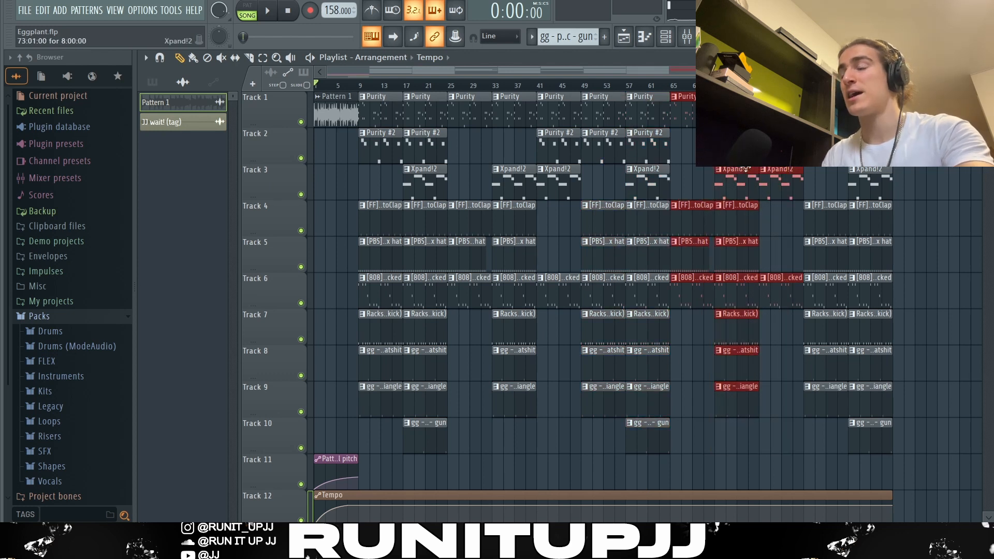
left_click_drag(914, 487, 828, 111)
left_click(938, 190, "ctrl")
scroll(938, 190, "down", 2)
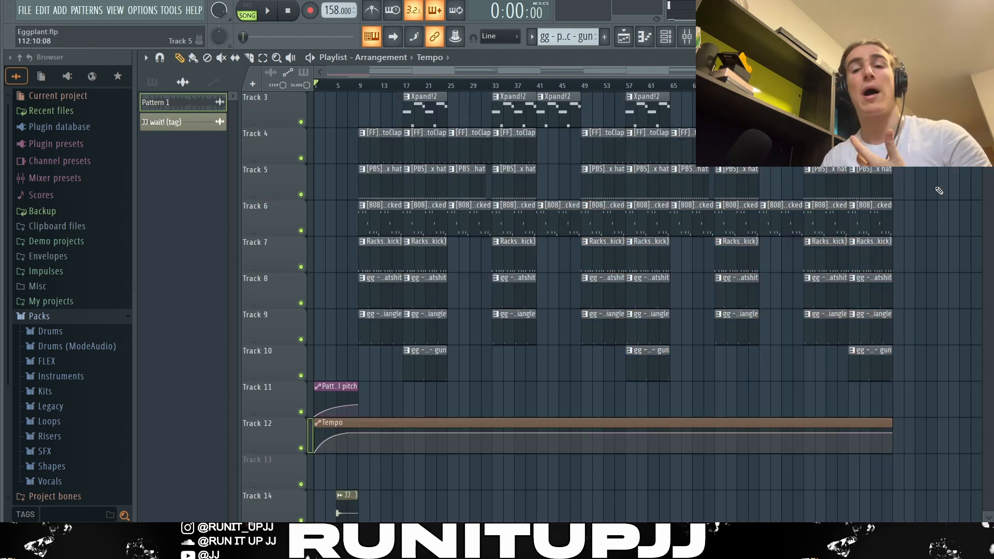